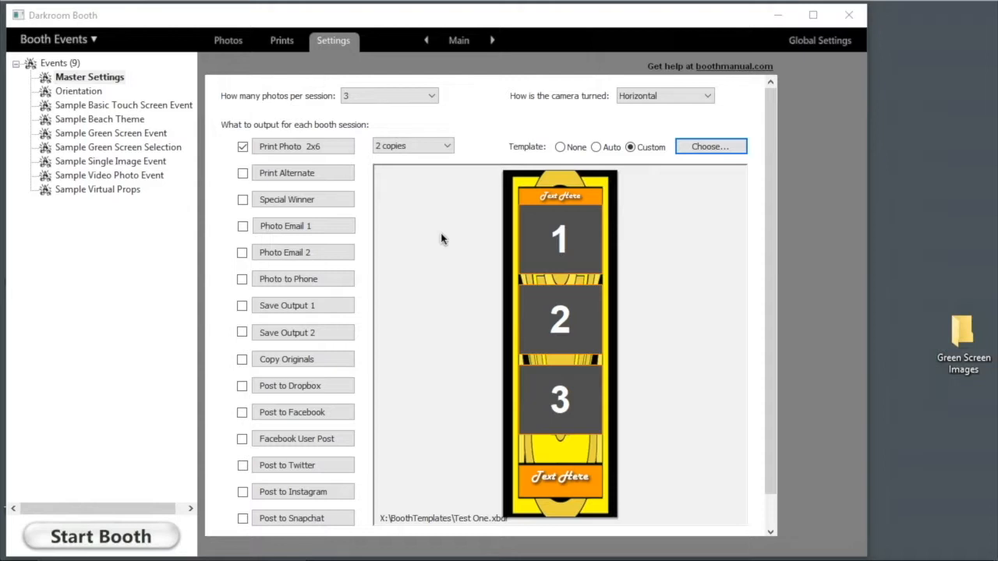
Open the Holiday Green Screen template from the custom template library for editing.
click(711, 147)
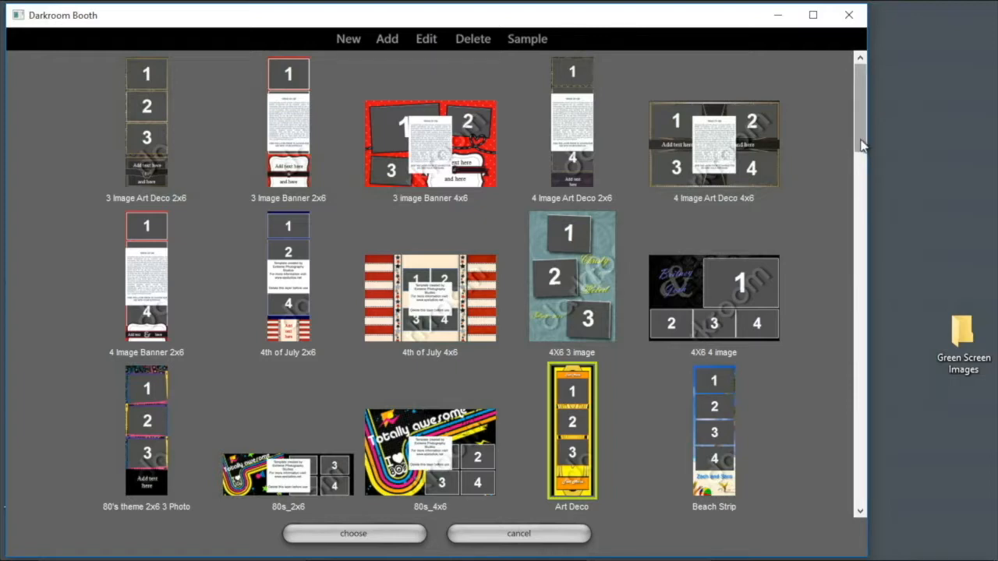
drag(861, 144, 860, 348)
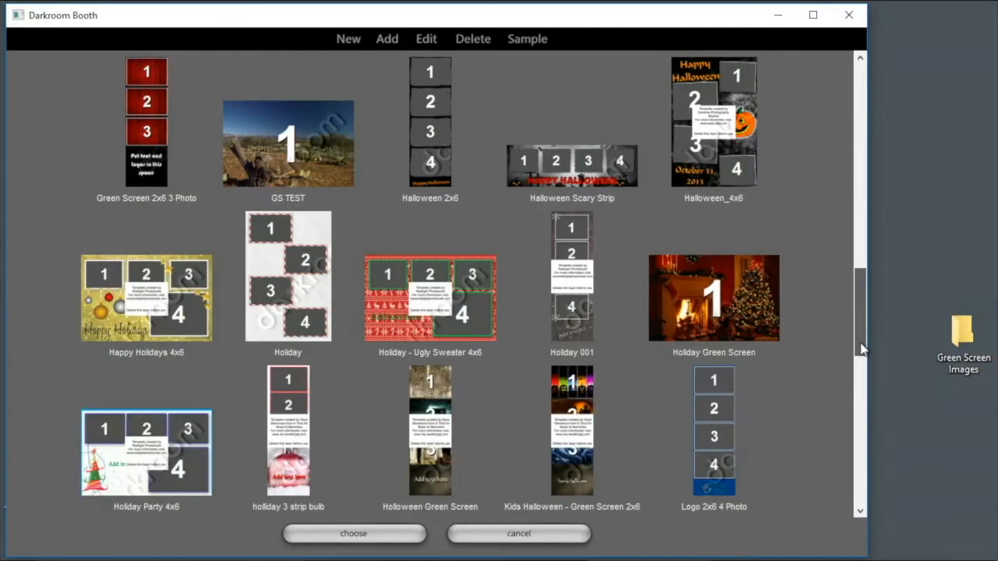
click(733, 308)
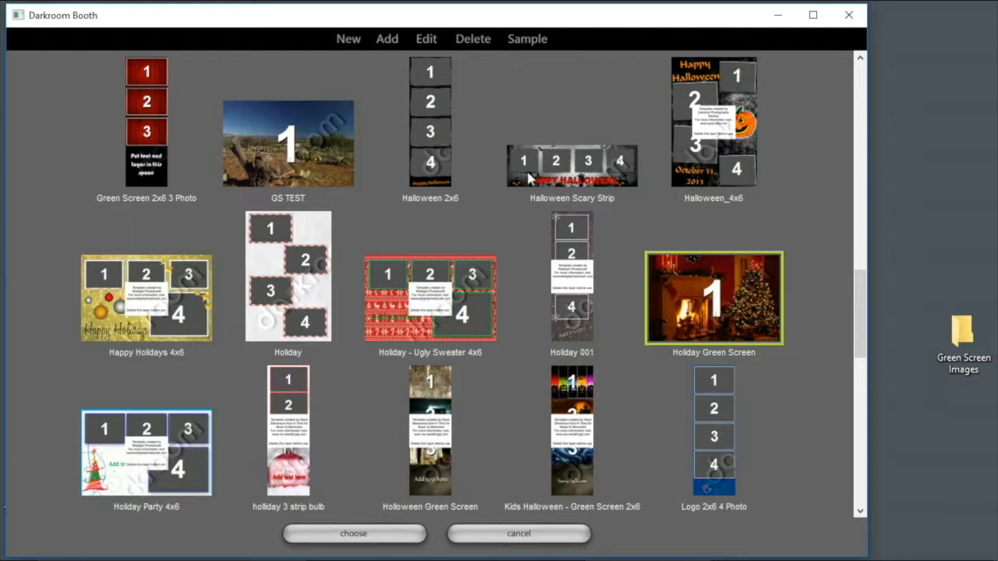
click(428, 41)
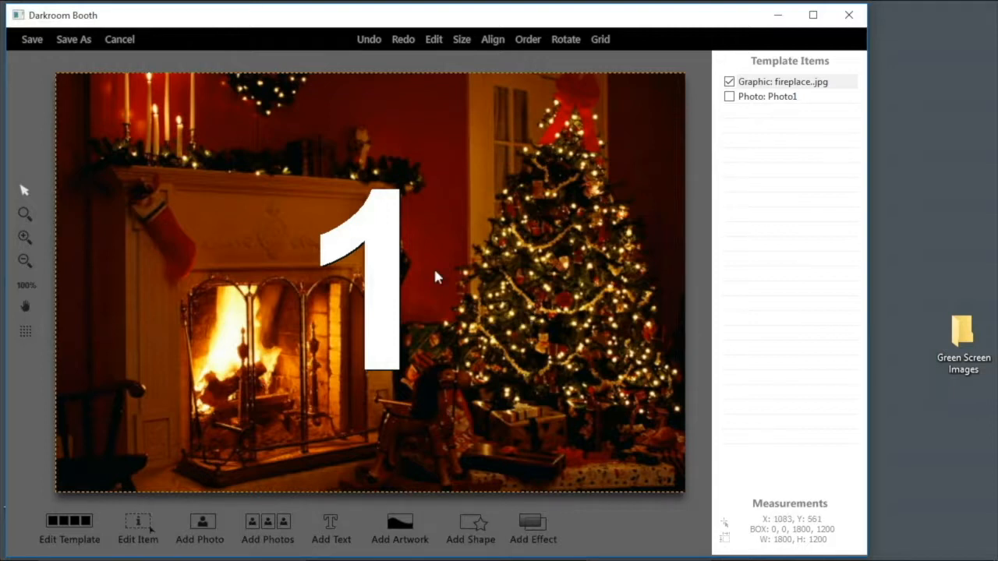
Set the Photo1 object's transparency to None so that the entire photo is drawn.
click(774, 101)
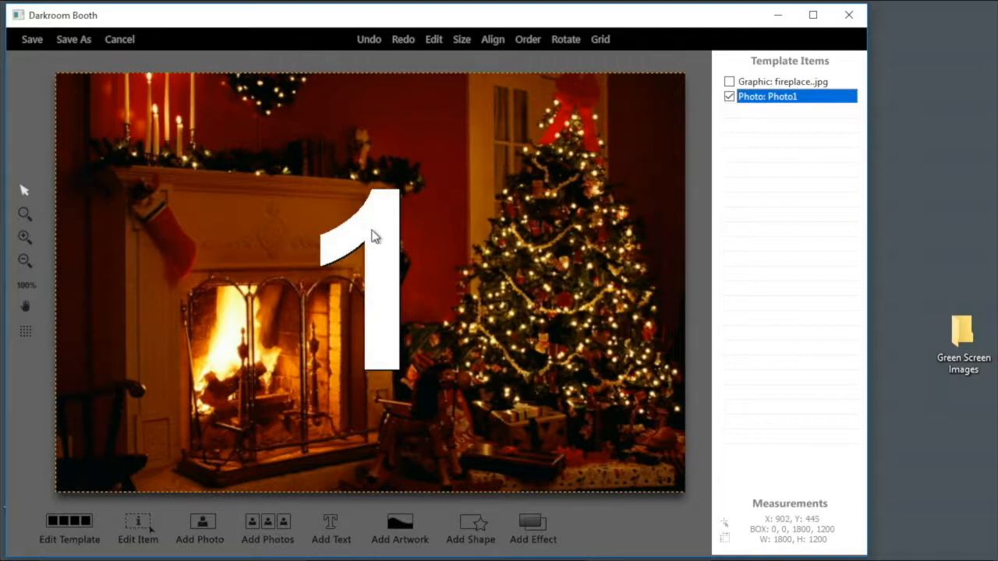
double_click(778, 100)
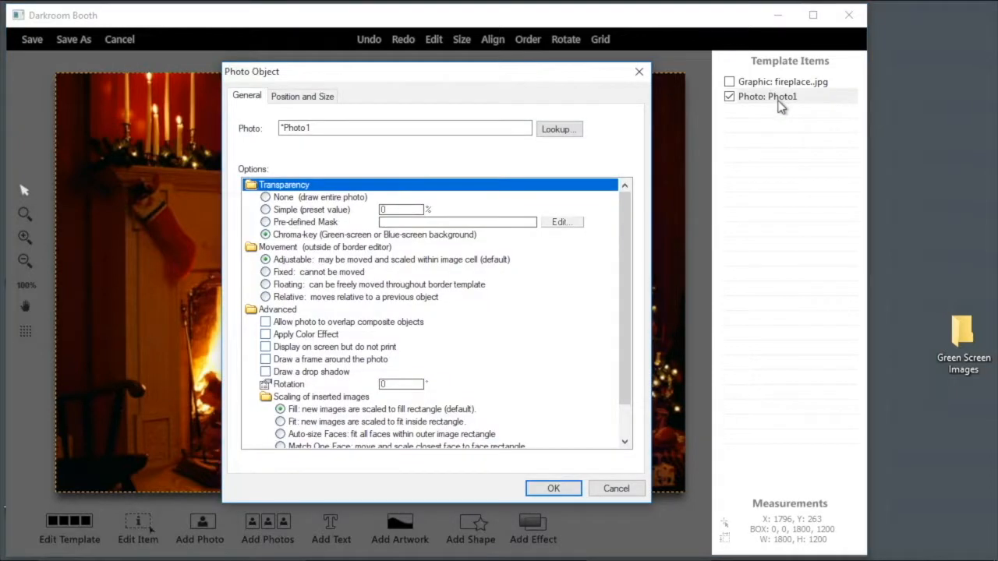
click(265, 197)
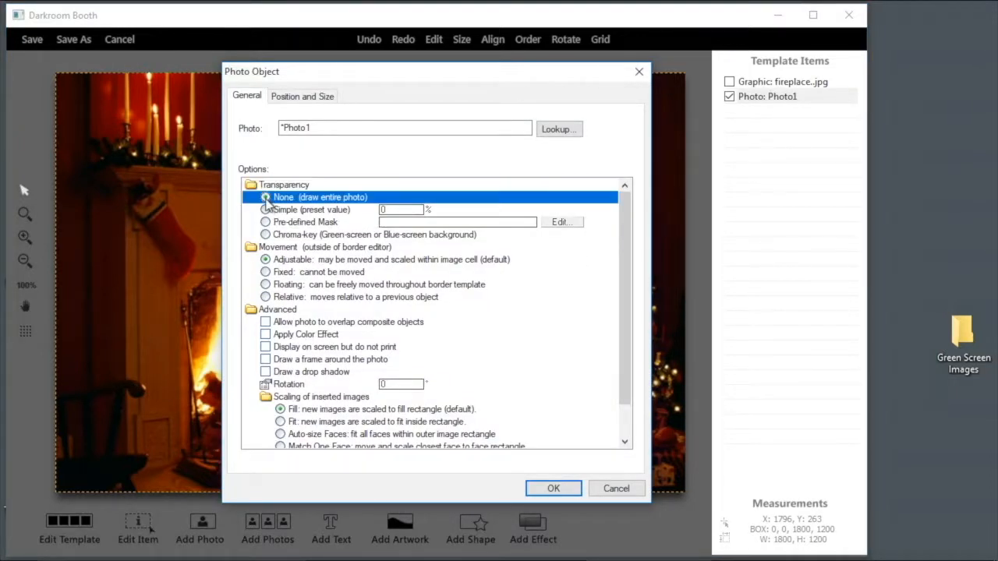
click(553, 488)
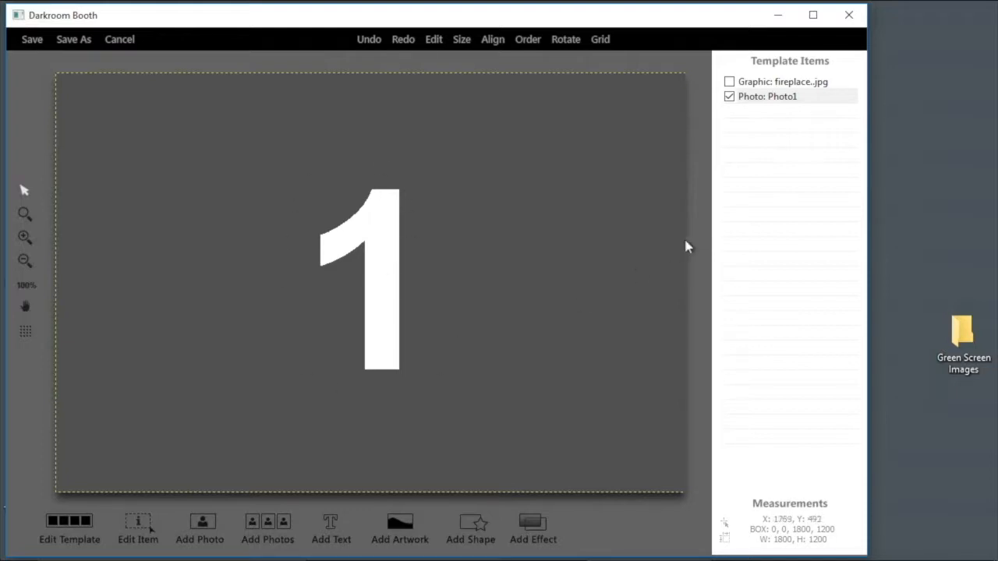
Set the Photo1 object's transparency to Chroma-key (Green-screen or Blue-screen background).
double_click(768, 97)
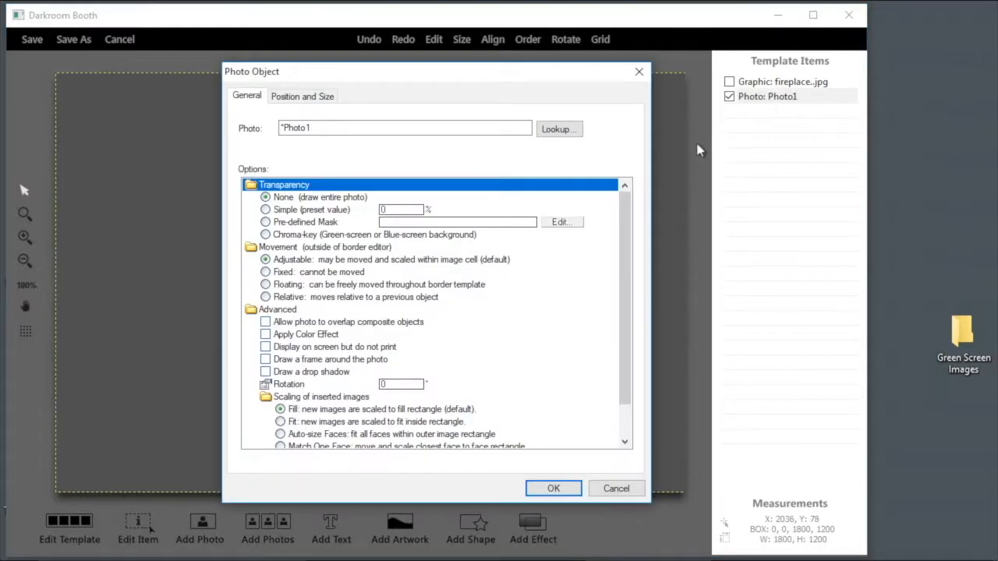
click(266, 235)
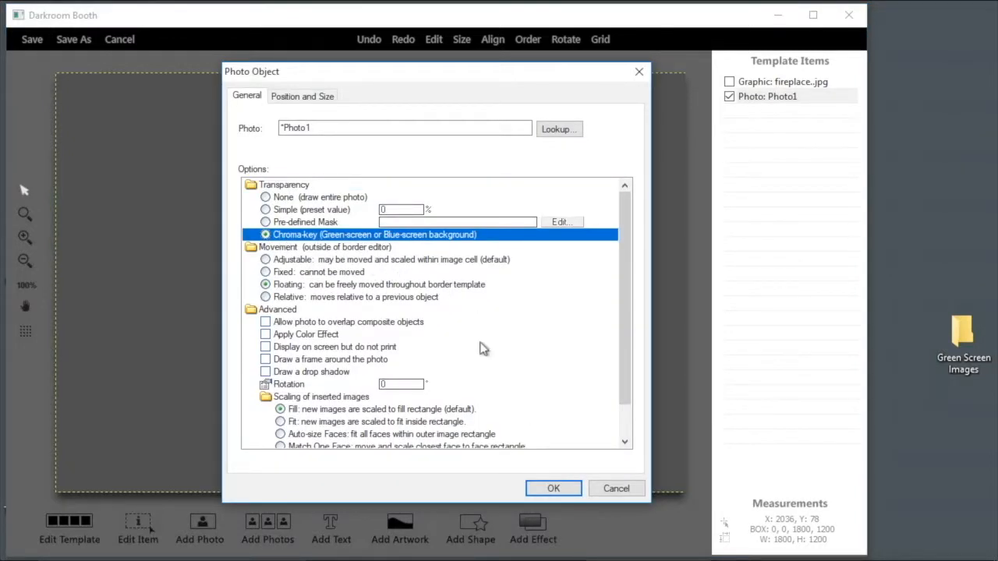
click(553, 489)
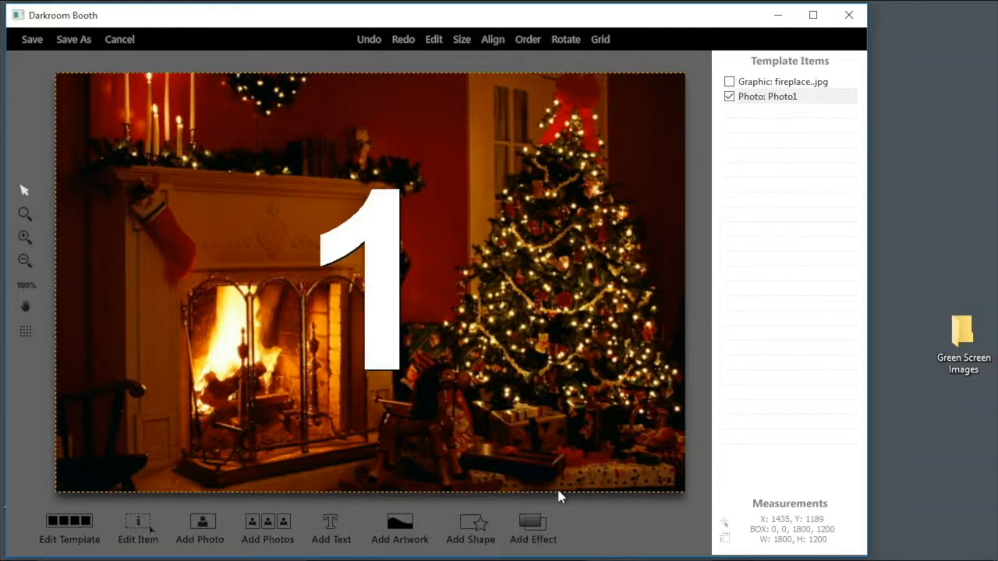
Examine the background pictures available in the Green Screen Images folder on the desktop, including the fog and train pictures.
double_click(967, 333)
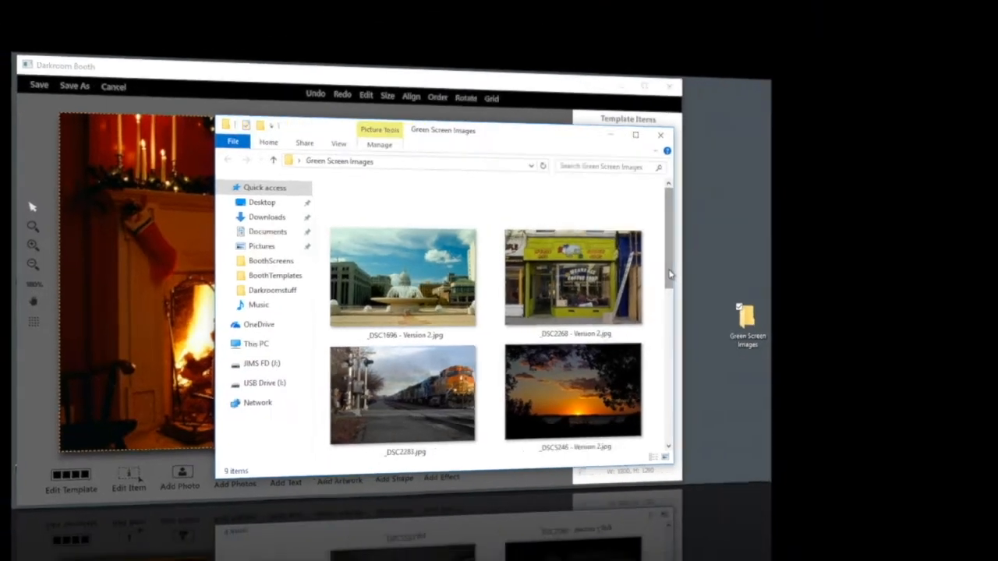
drag(848, 268, 848, 282)
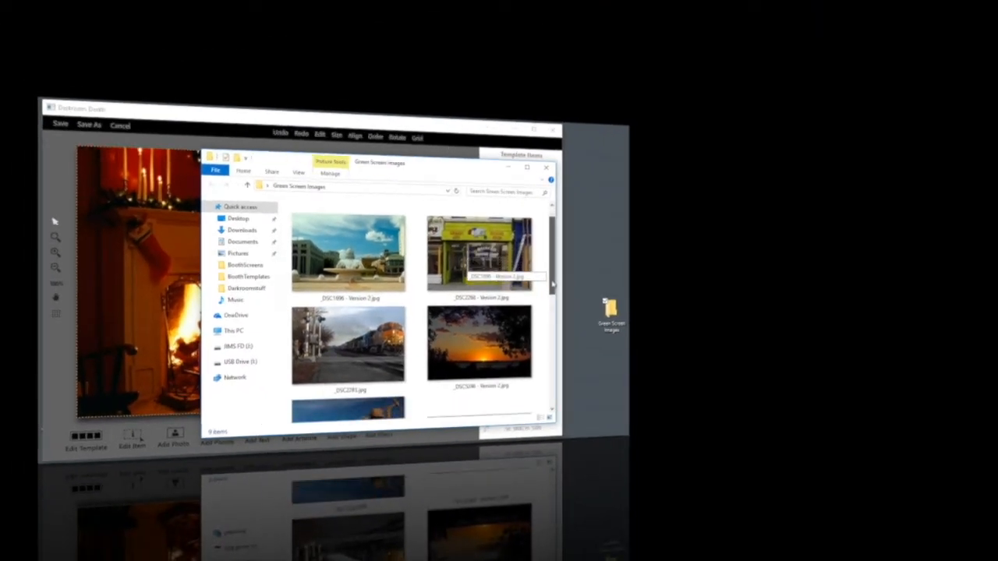
drag(551, 285, 551, 379)
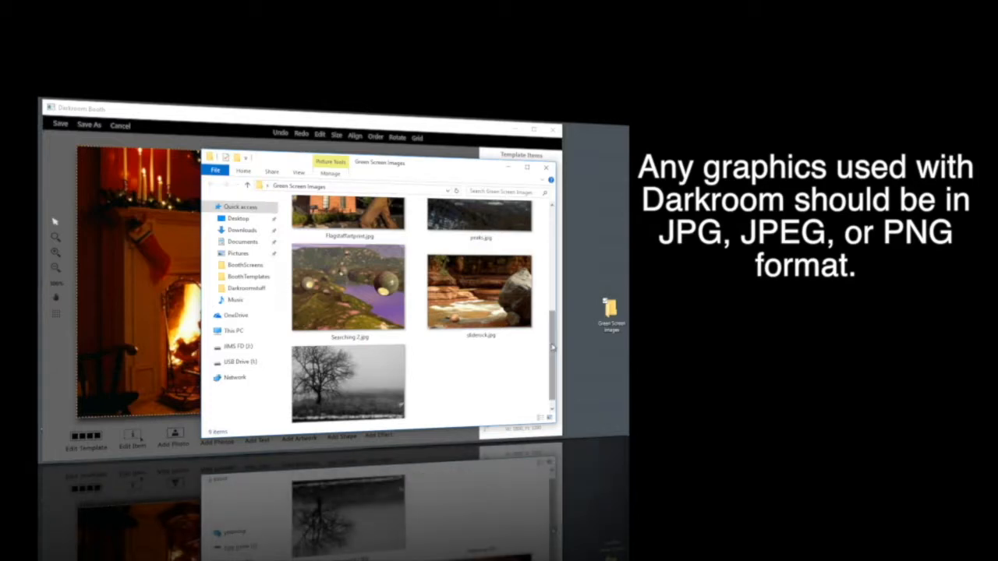
drag(549, 333, 551, 358)
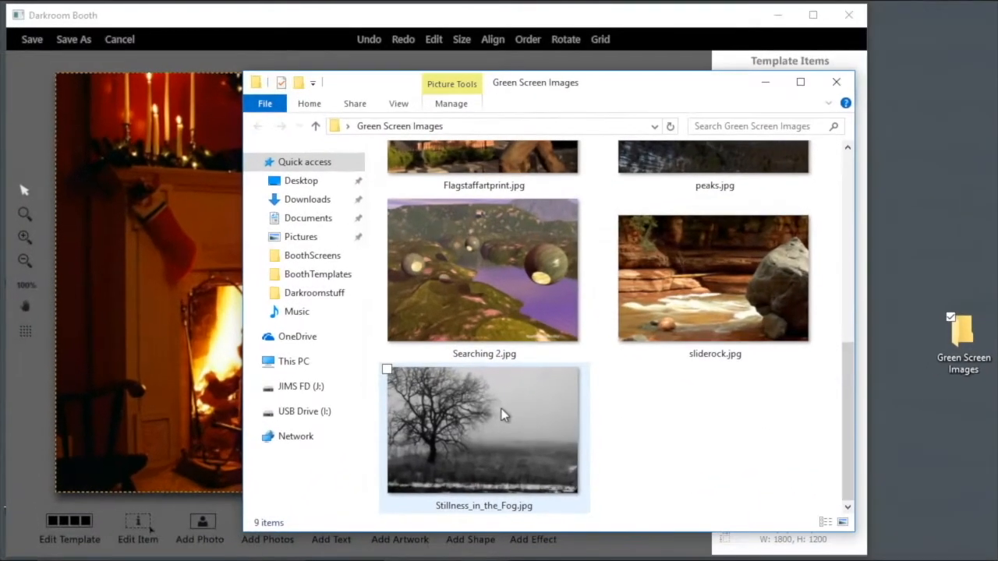
click(456, 424)
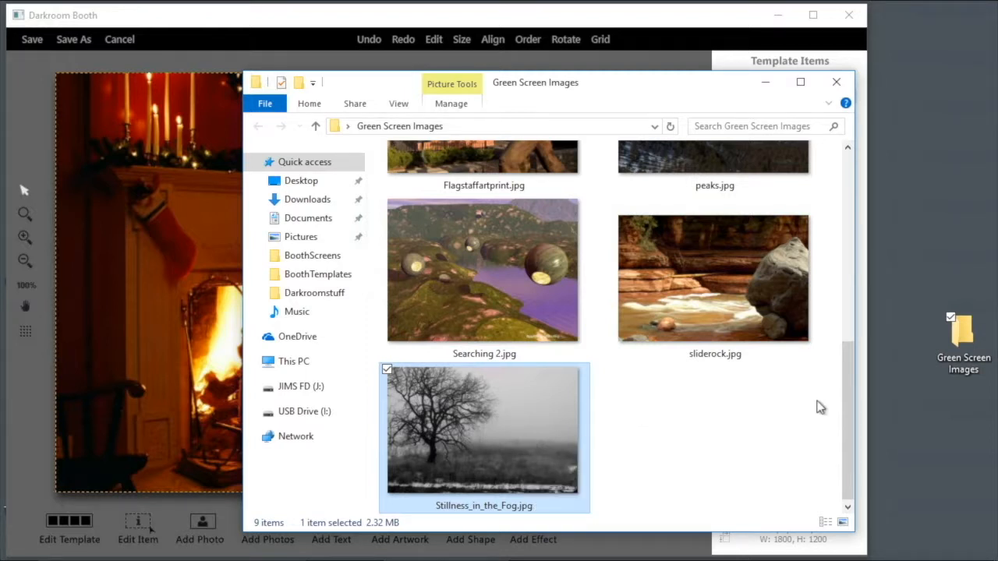
drag(850, 405, 856, 360)
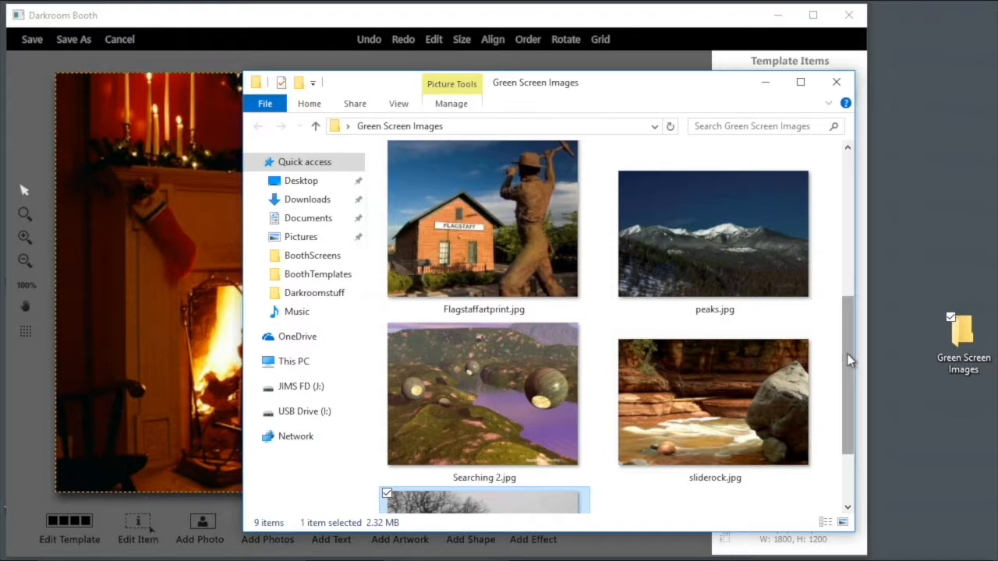
drag(847, 353, 848, 221)
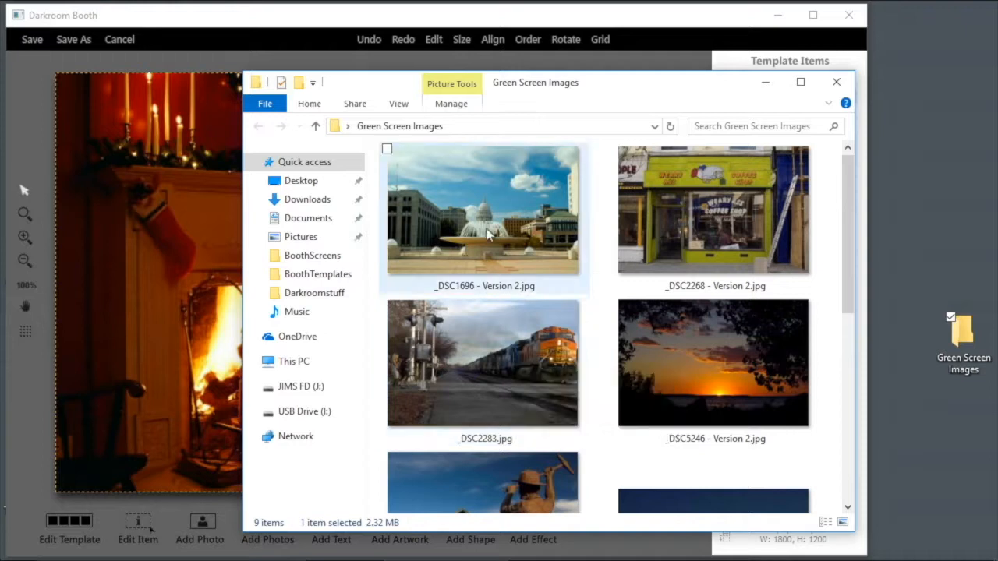
click(481, 369)
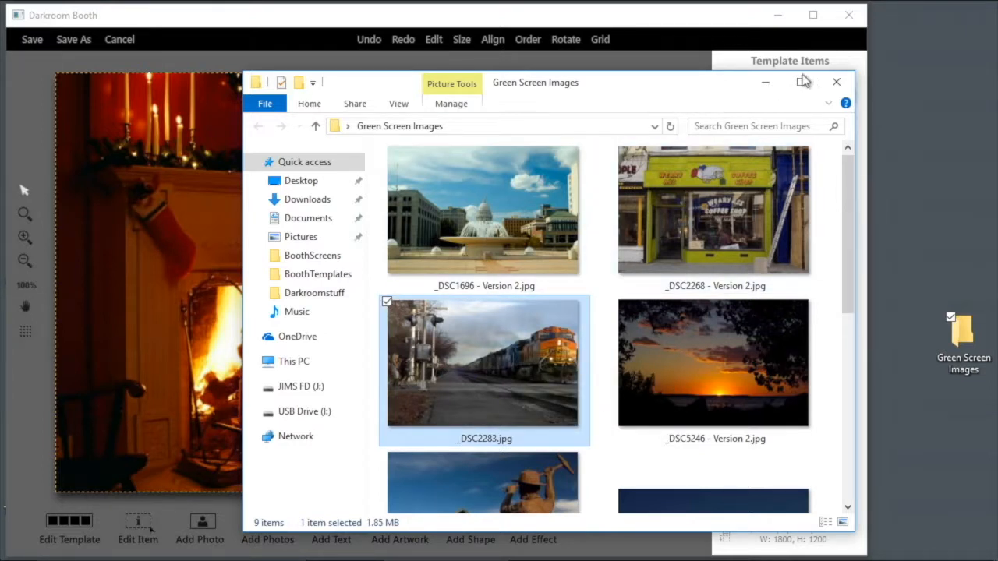
click(835, 84)
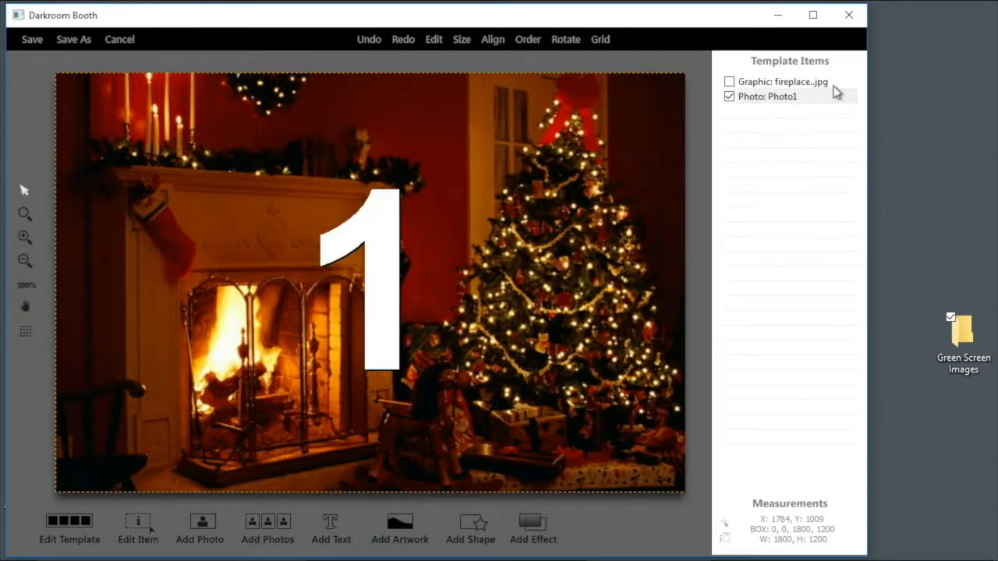
Replace the fireplace background graphic with _DSC2283.jpg from the desktop's Green Screen Images folder, and recheck the graphic's properties.
click(772, 82)
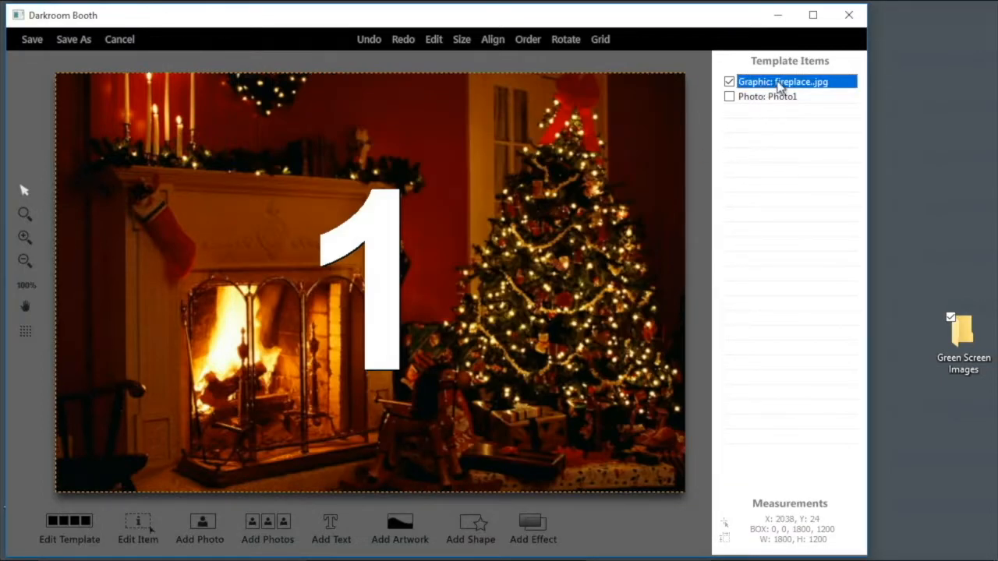
double_click(779, 87)
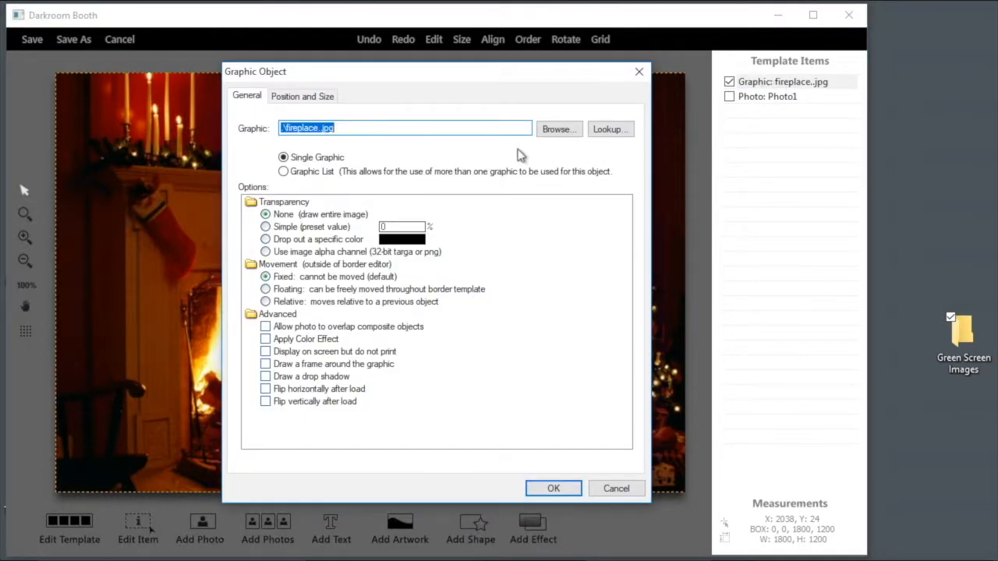
click(559, 130)
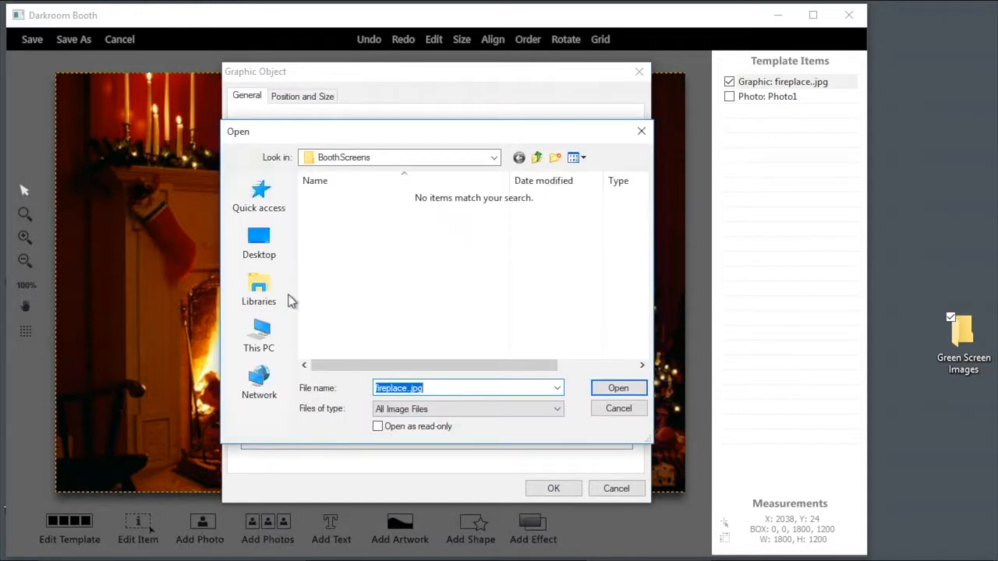
click(262, 240)
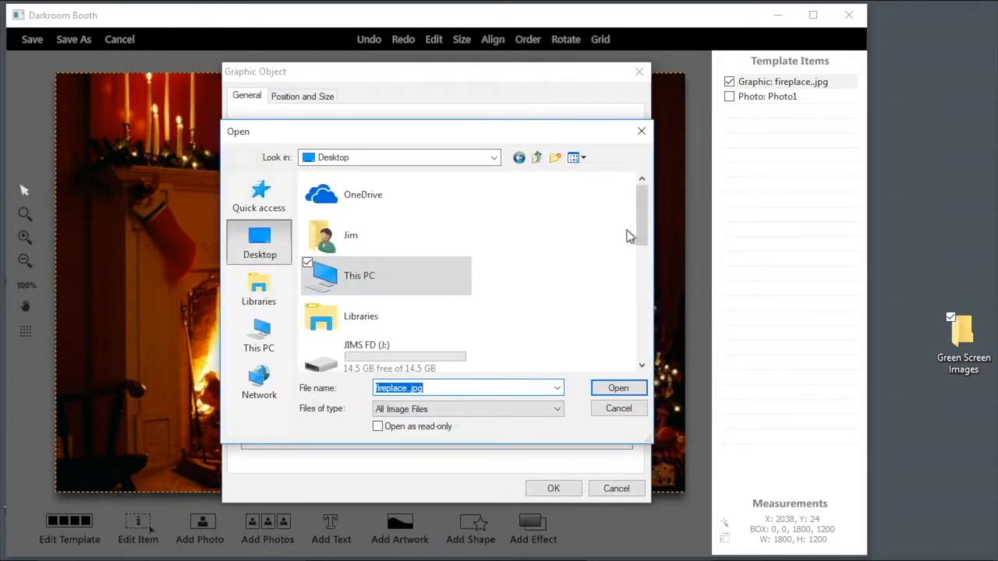
drag(641, 227, 632, 347)
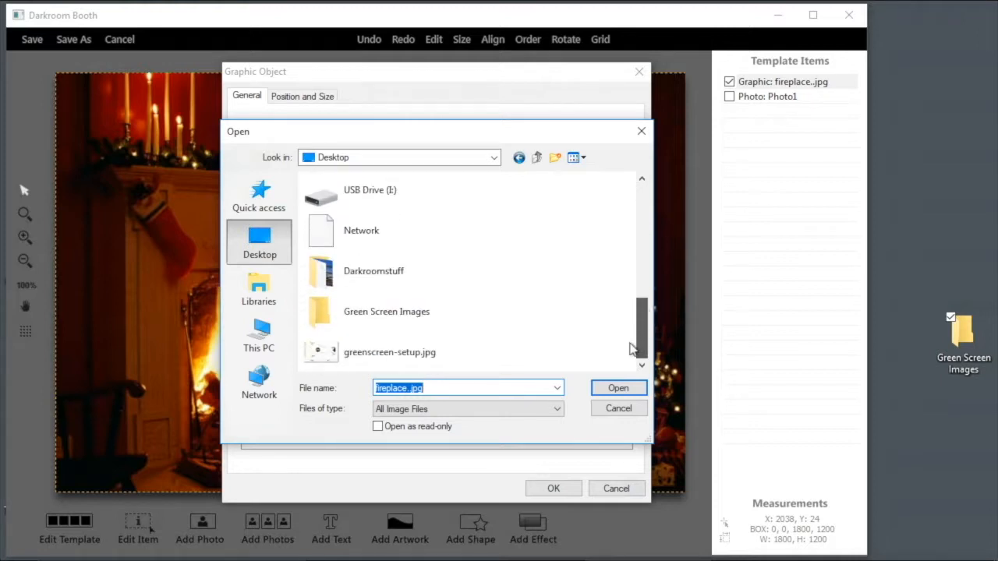
double_click(372, 313)
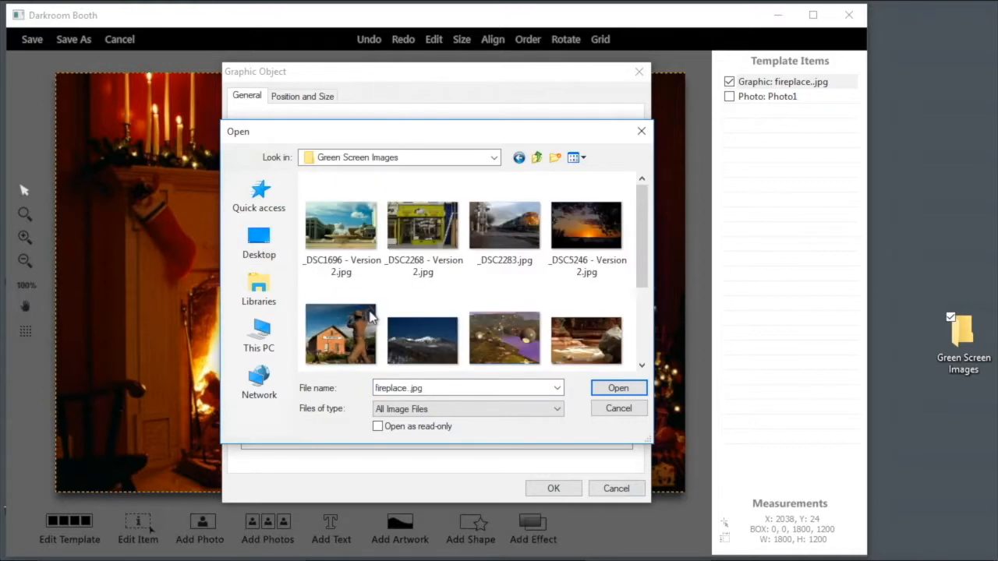
click(514, 237)
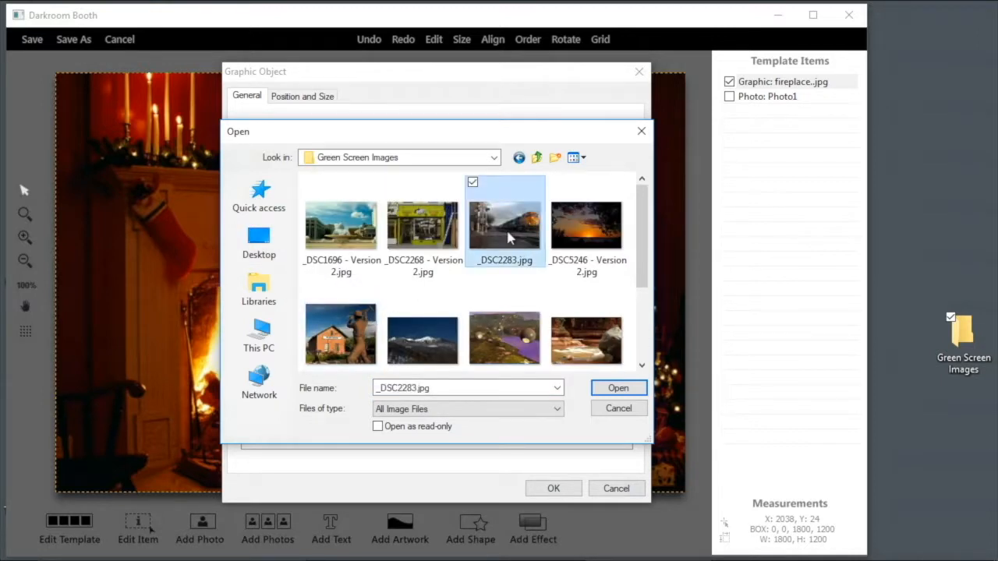
click(618, 389)
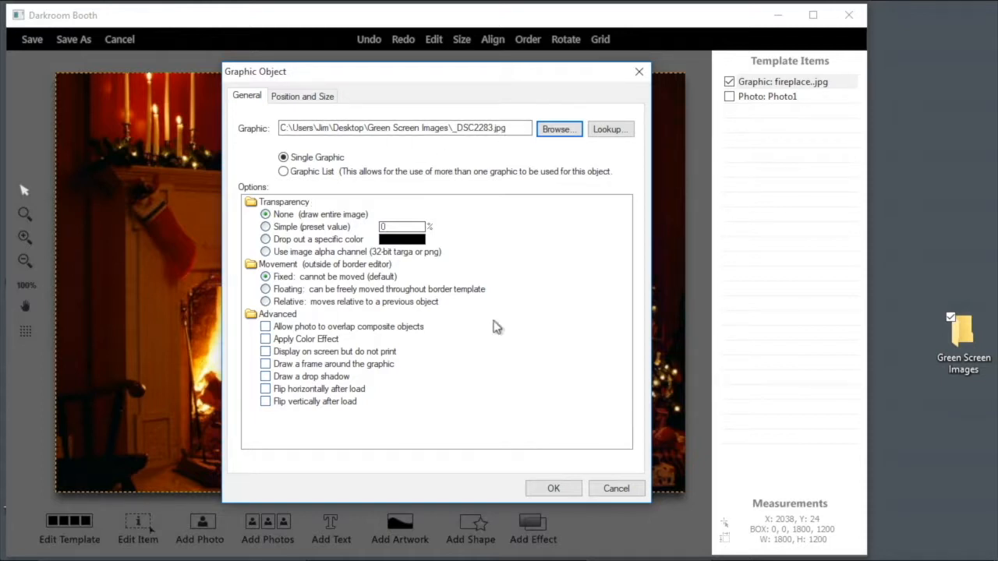
click(553, 488)
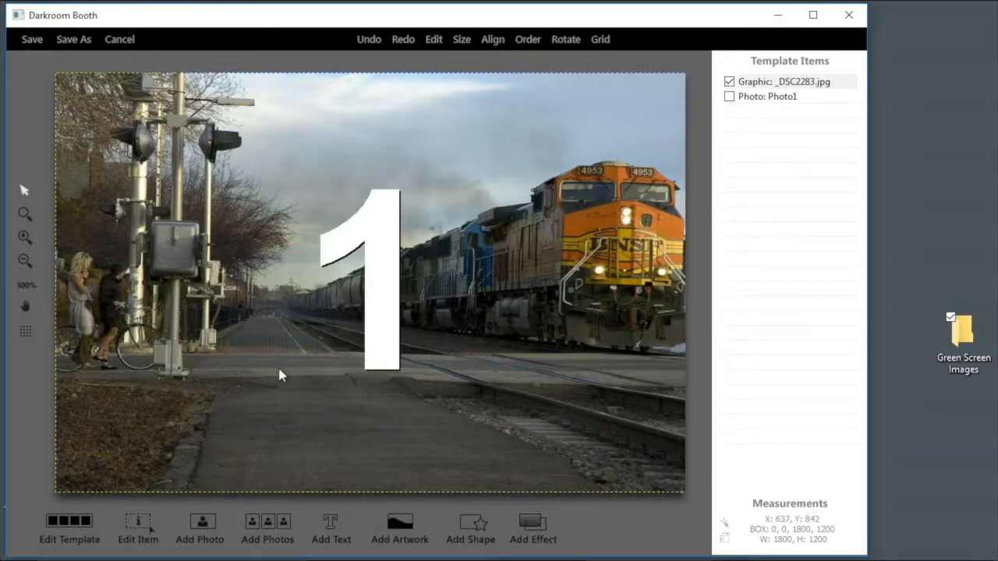
double_click(793, 84)
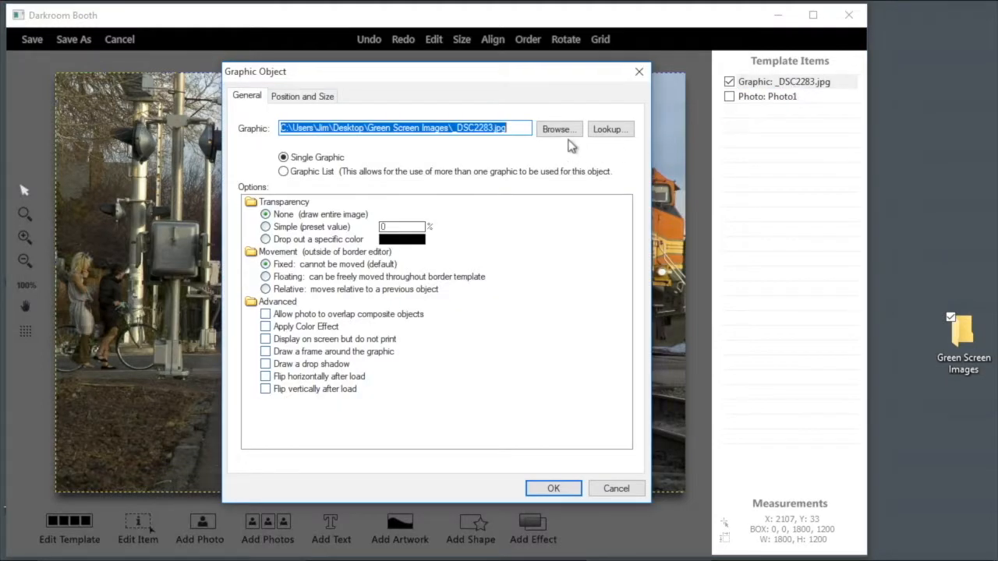
click(621, 486)
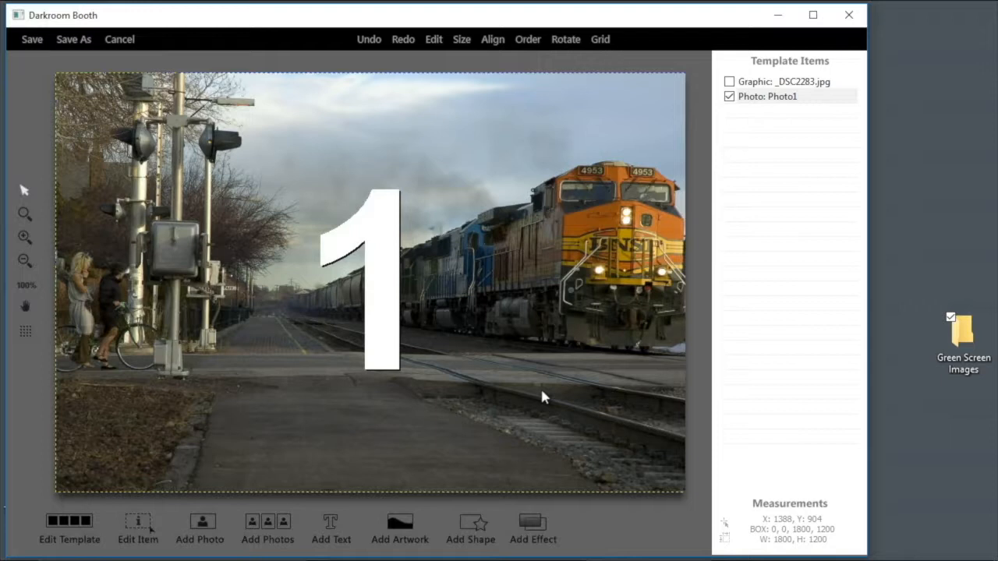
Save the modified template under the new name GSOverview in the BoothTemplates folder.
click(74, 40)
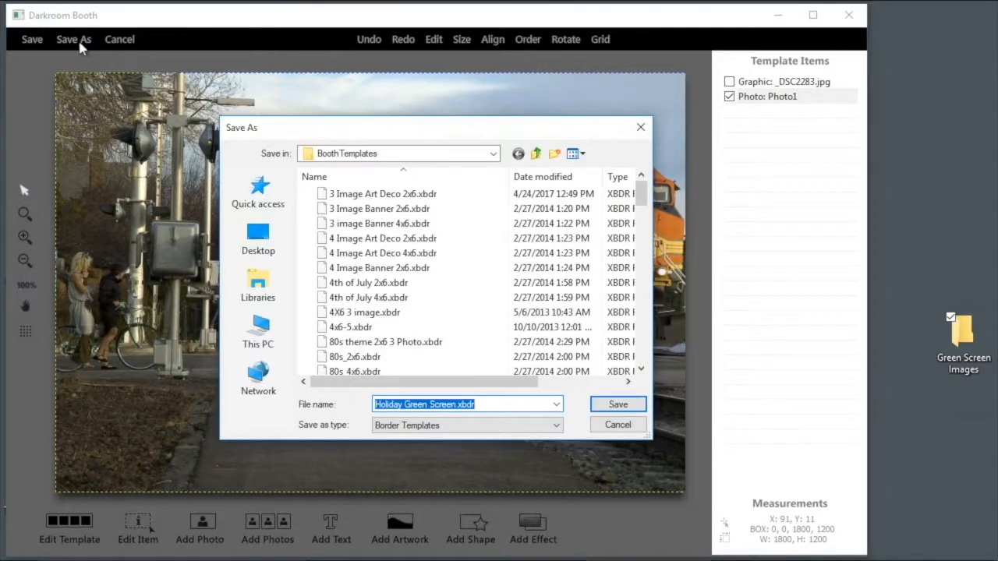
text(GS)
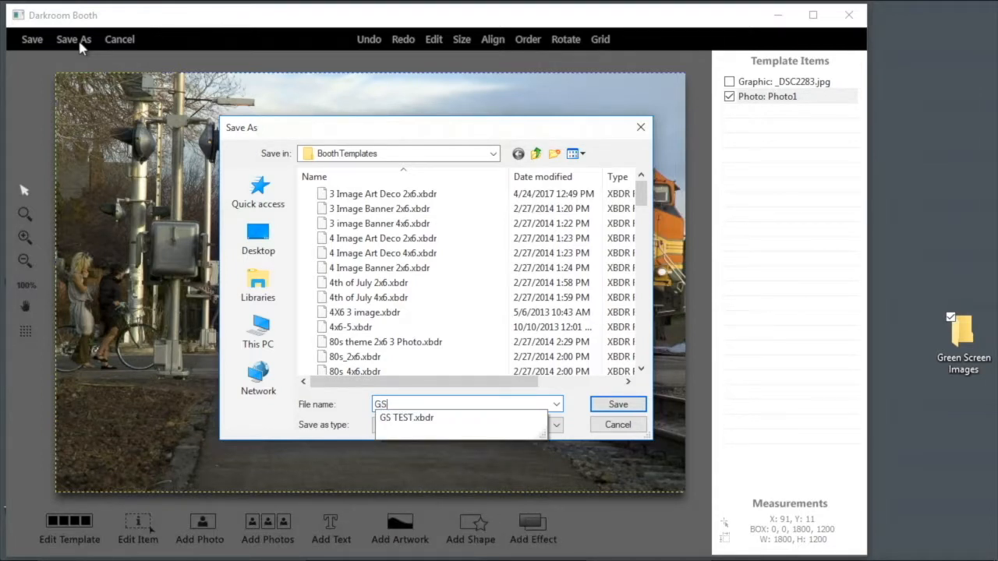
text(Overview)
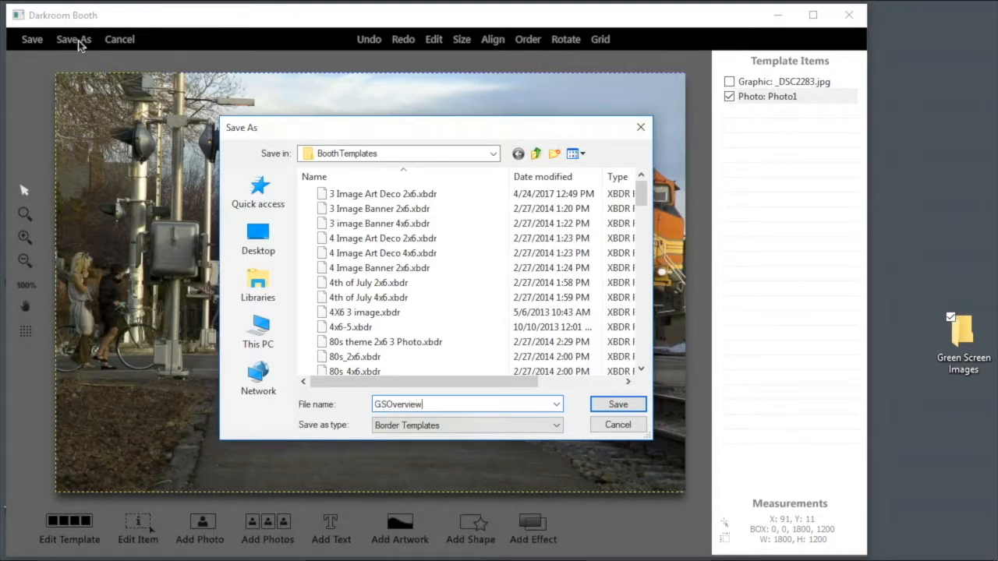
click(618, 404)
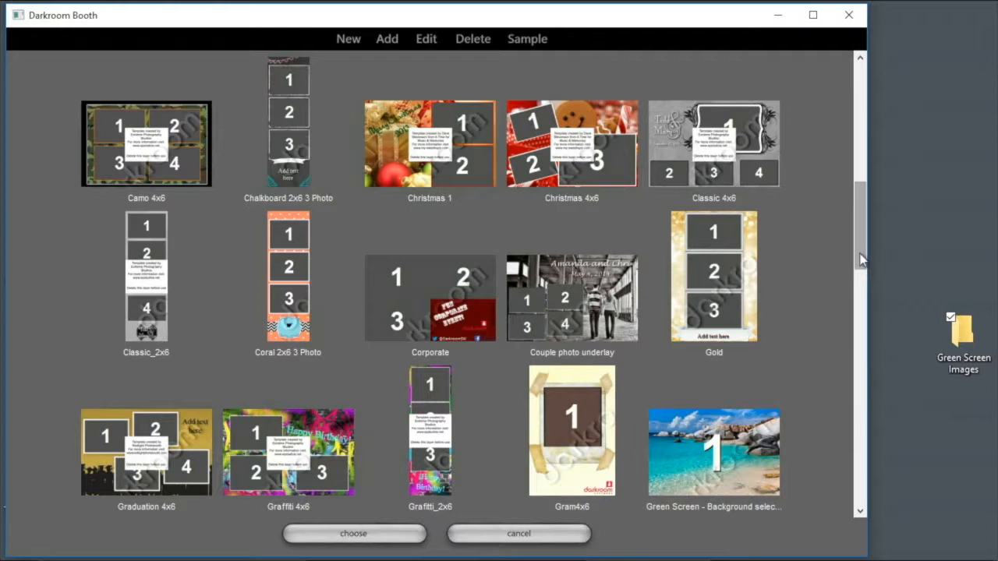
Use GSOverview as the custom print template, updating the photos per session to match, and set the print size to 4x6.
drag(861, 261, 861, 320)
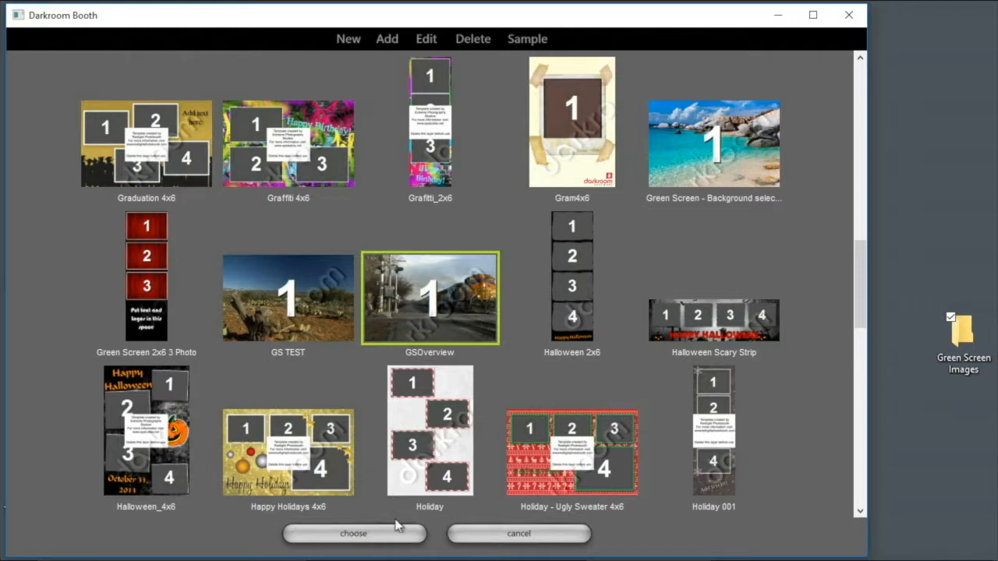
click(354, 534)
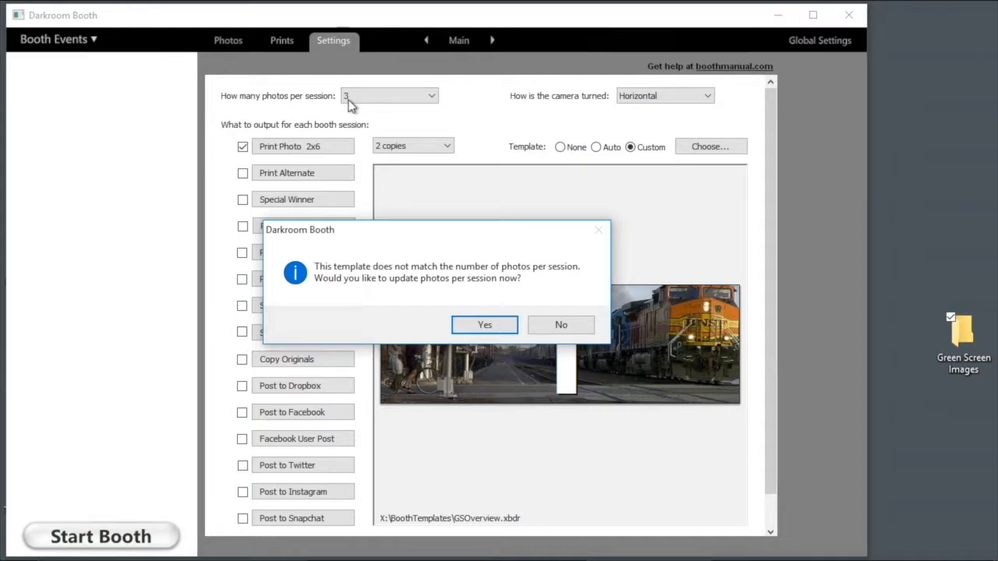
click(488, 325)
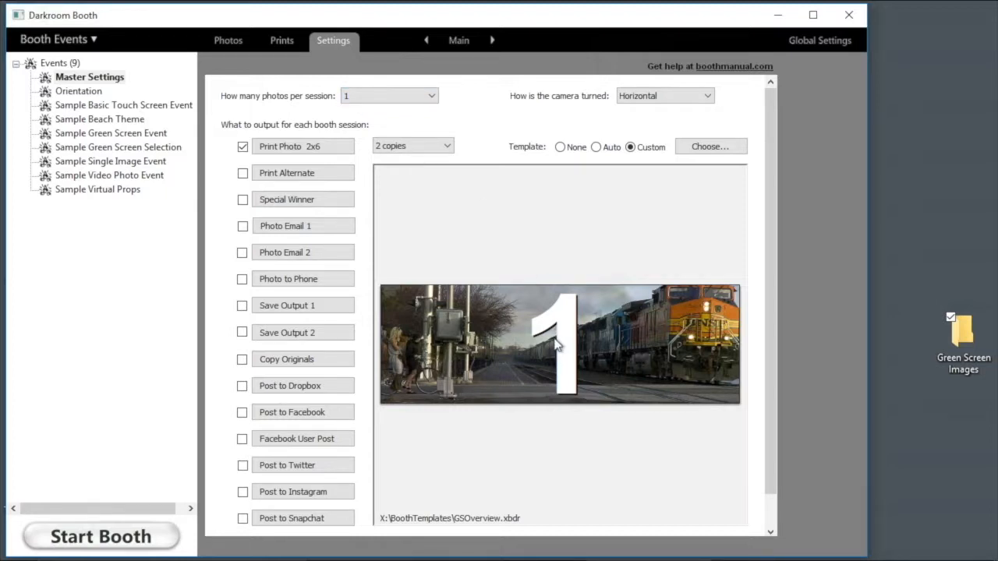
click(310, 155)
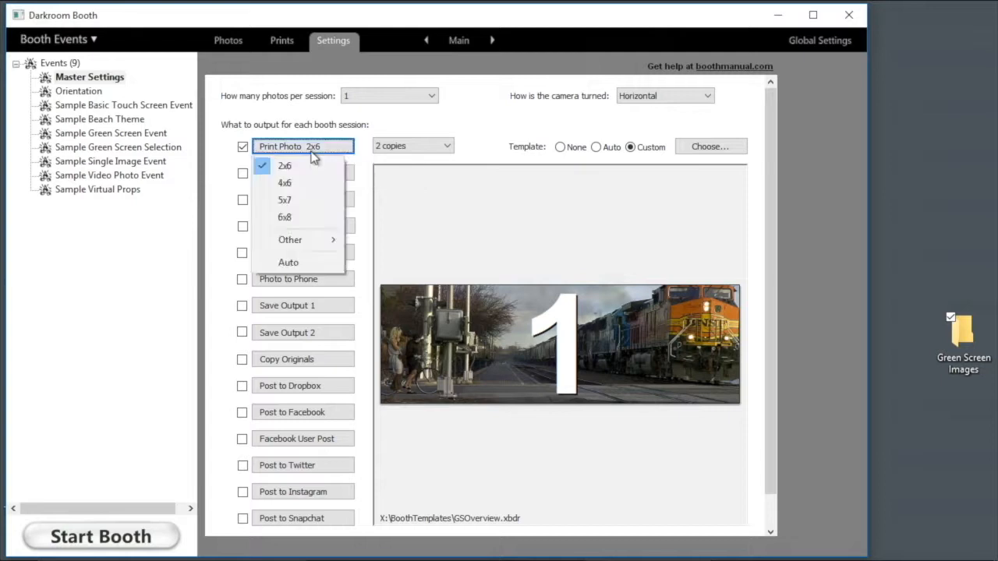
click(289, 187)
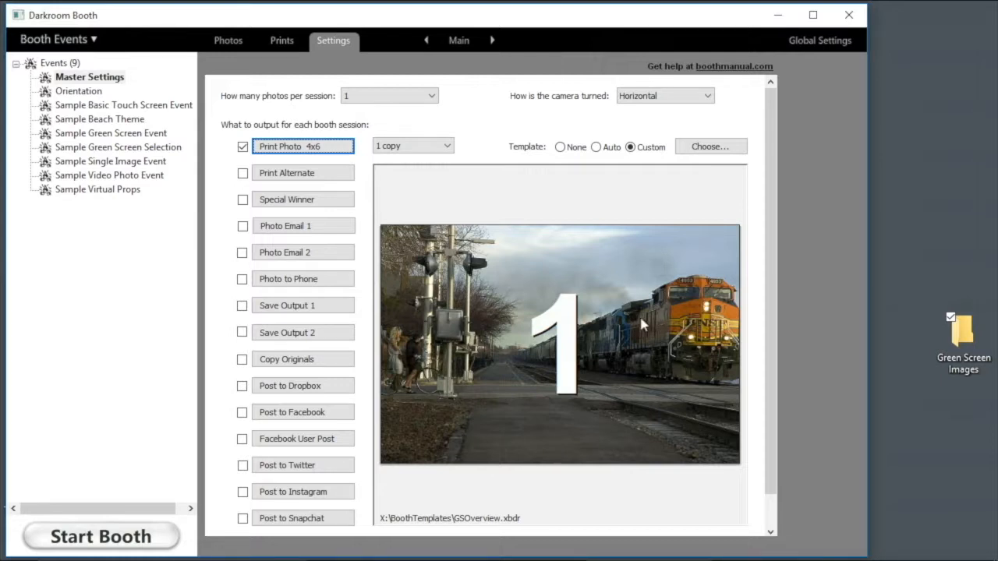
Open the 3 Image GS on-screen template for editing from the event's Screens settings.
click(460, 47)
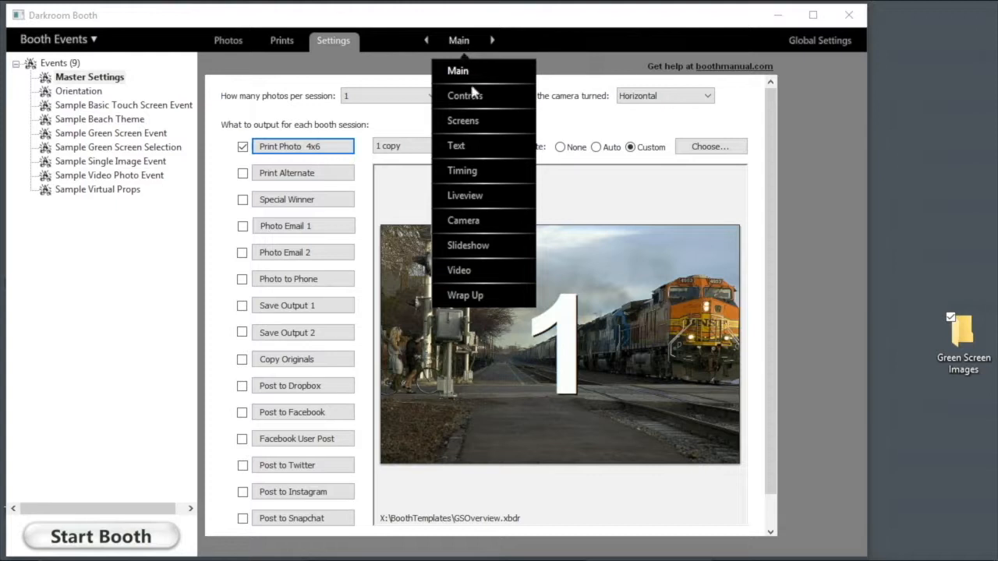
click(473, 123)
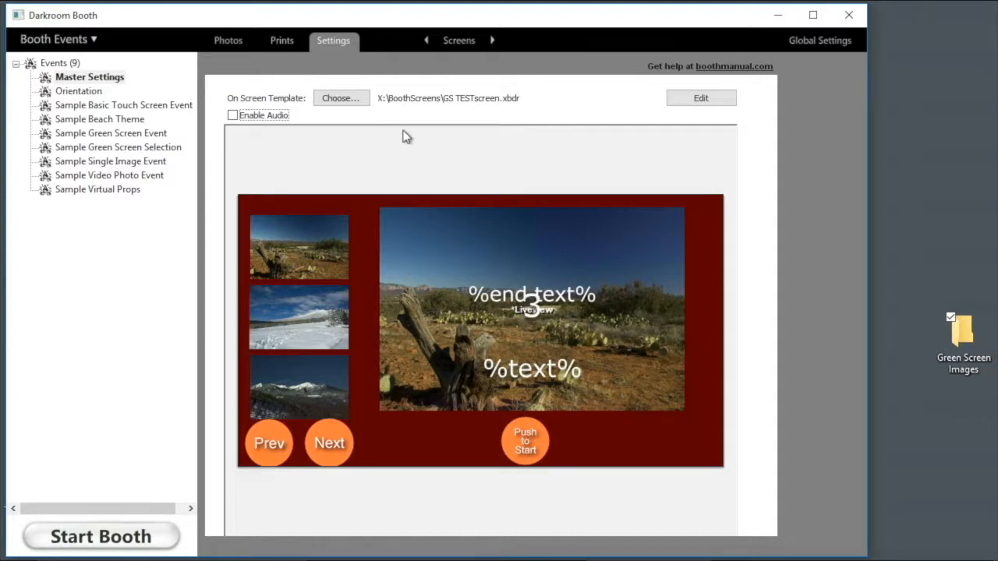
click(341, 99)
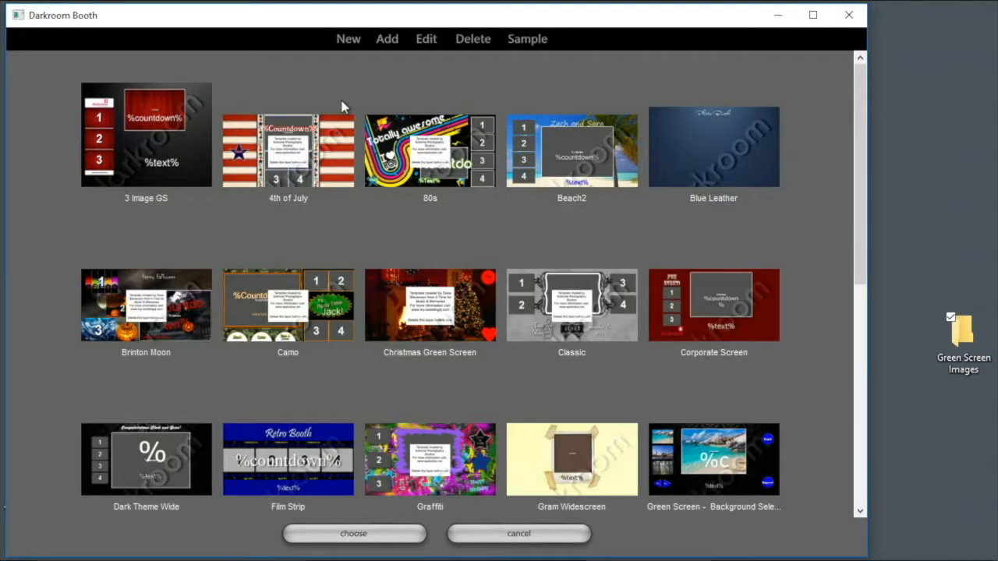
click(168, 158)
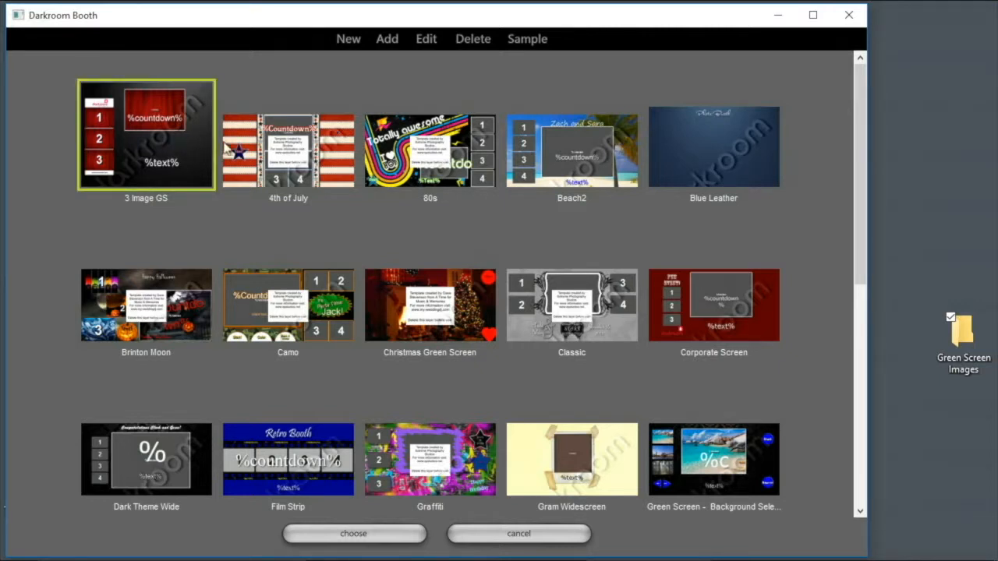
click(427, 43)
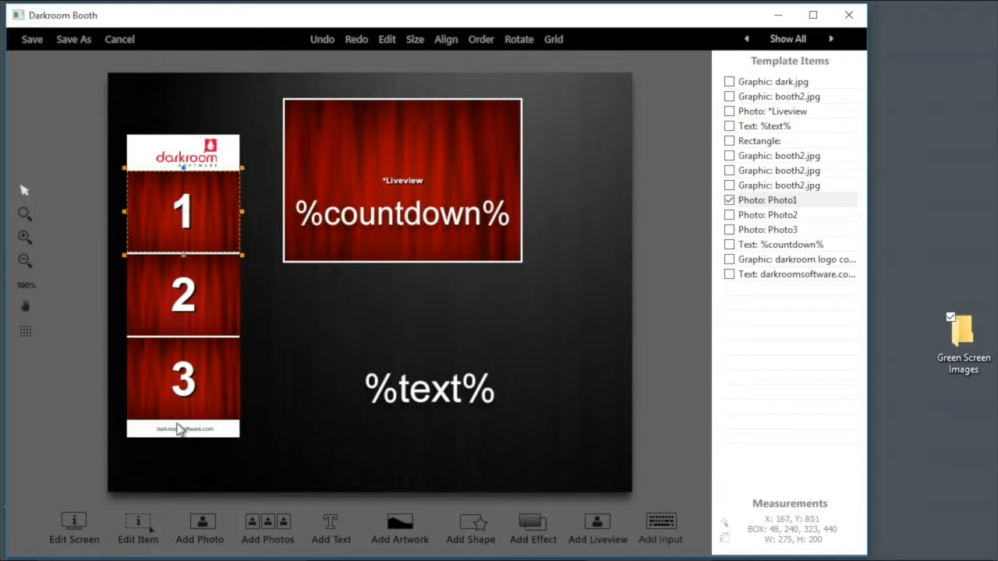
Delete the darkroom logo graphic above the photo strip.
click(202, 154)
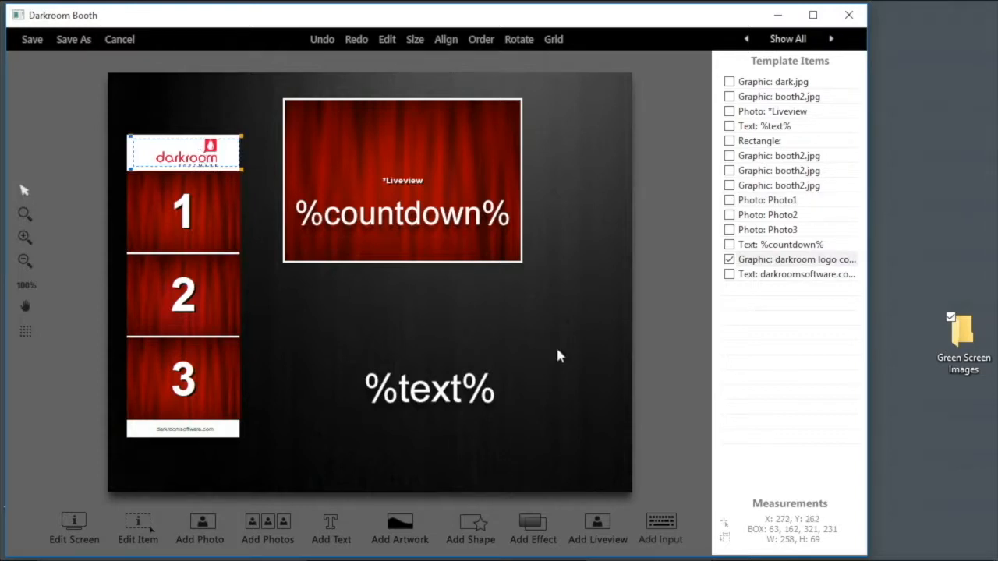
right_click(783, 268)
click(834, 406)
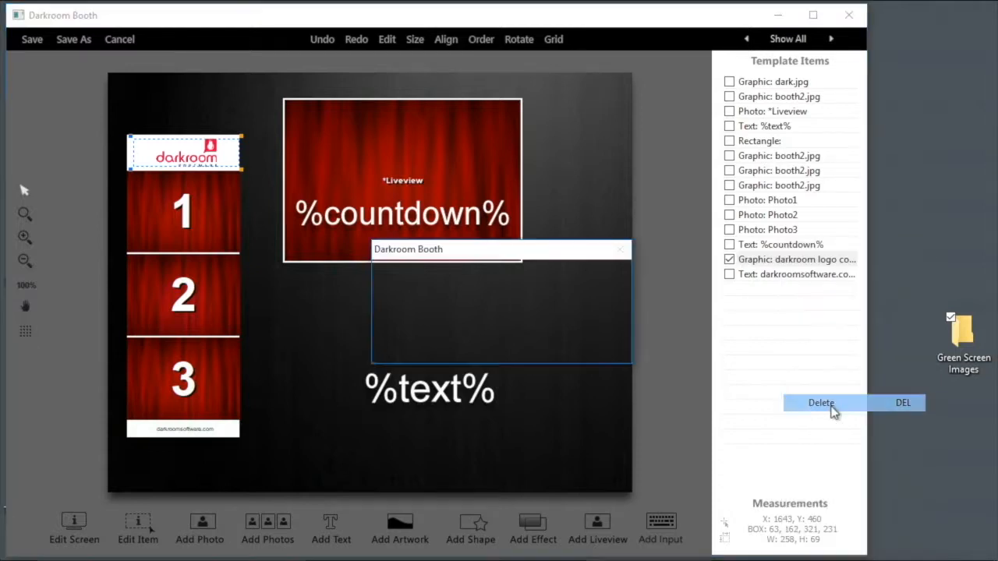
click(528, 346)
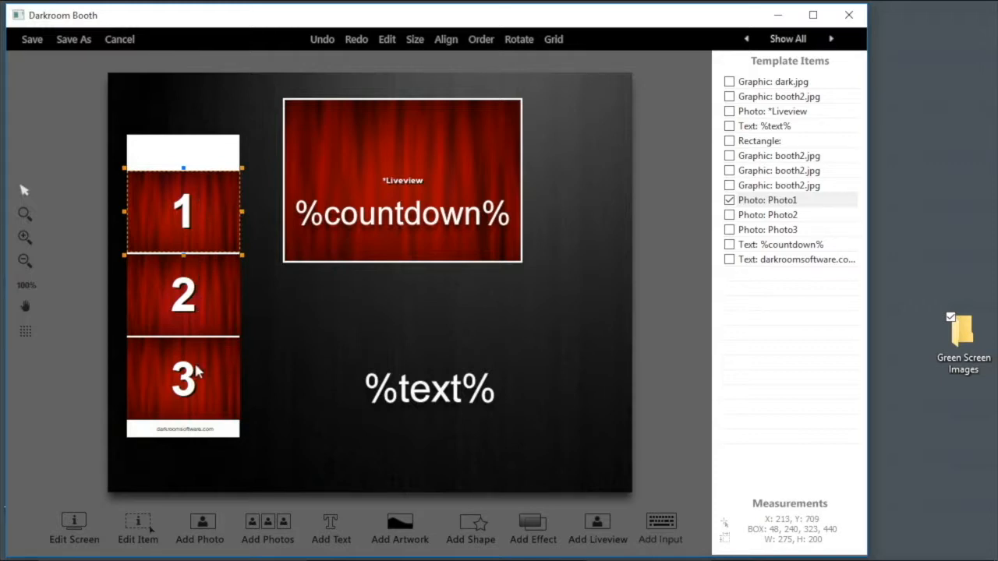
Delete the Photo1, Photo2 and Photo3 placeholders from the photo strip.
right_click(792, 204)
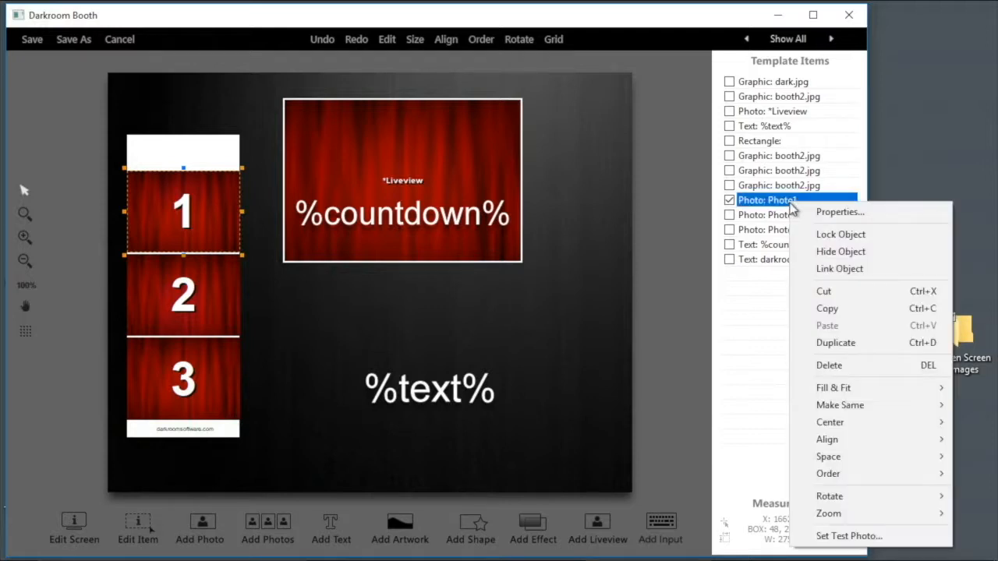
click(830, 365)
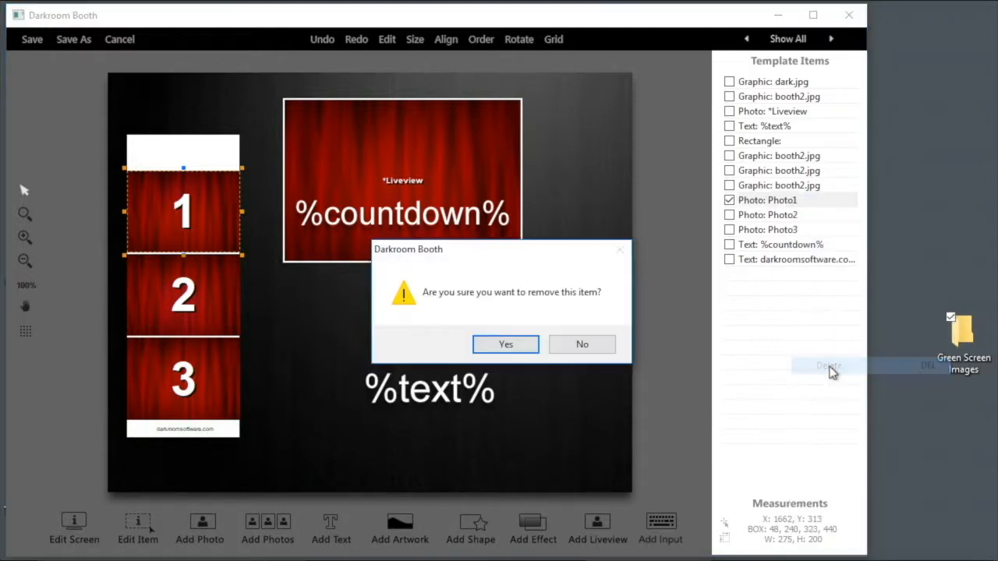
click(518, 344)
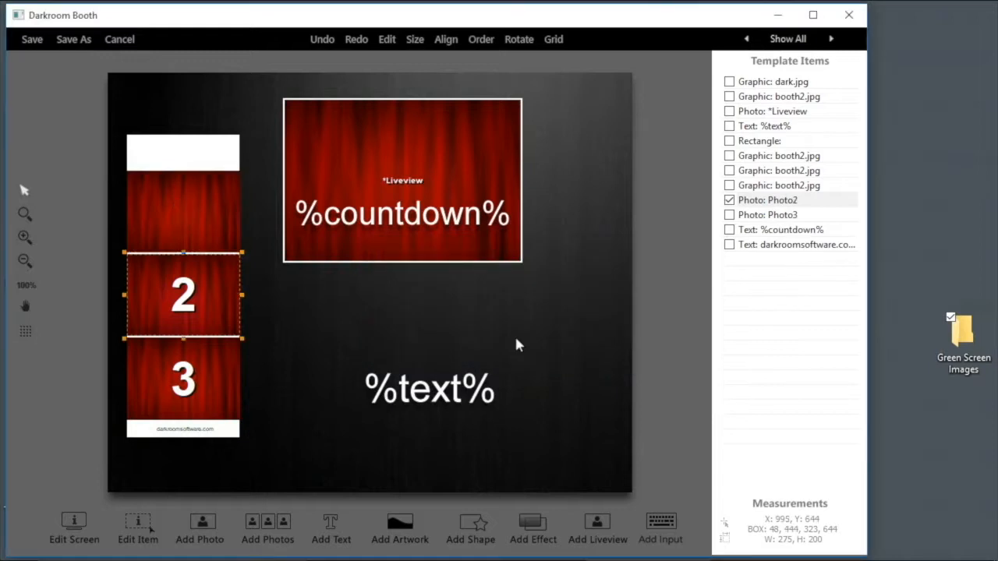
right_click(768, 201)
click(805, 363)
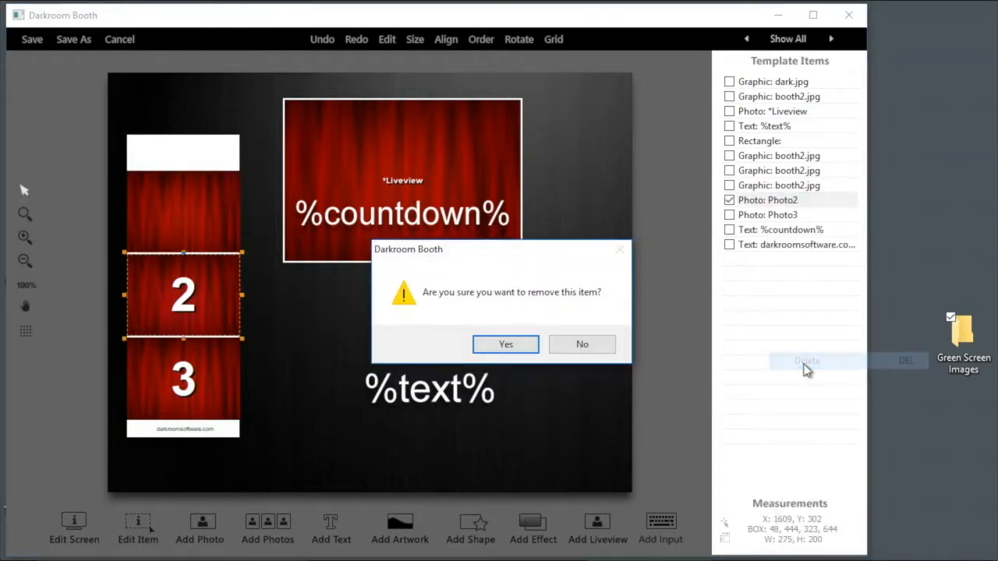
click(521, 345)
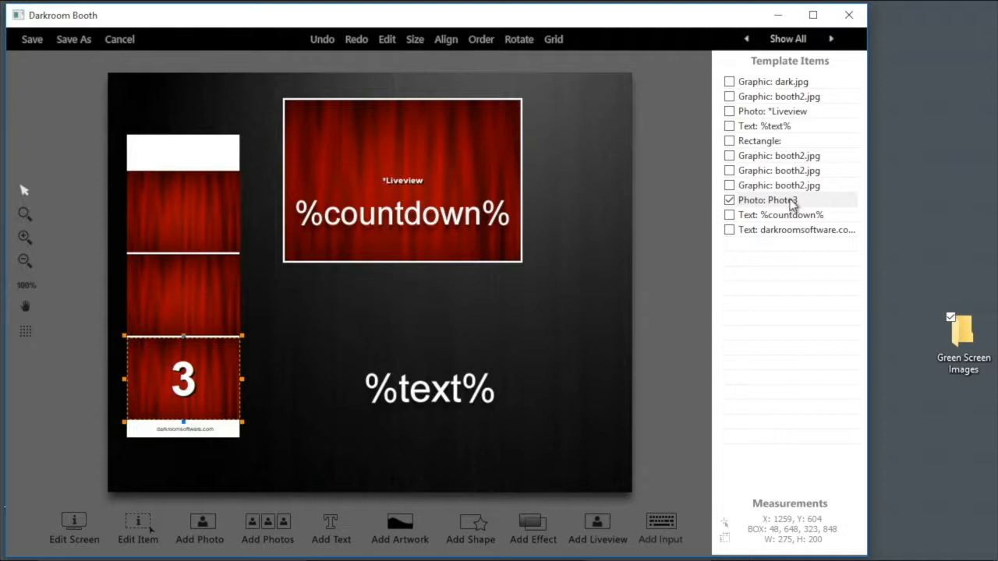
right_click(792, 203)
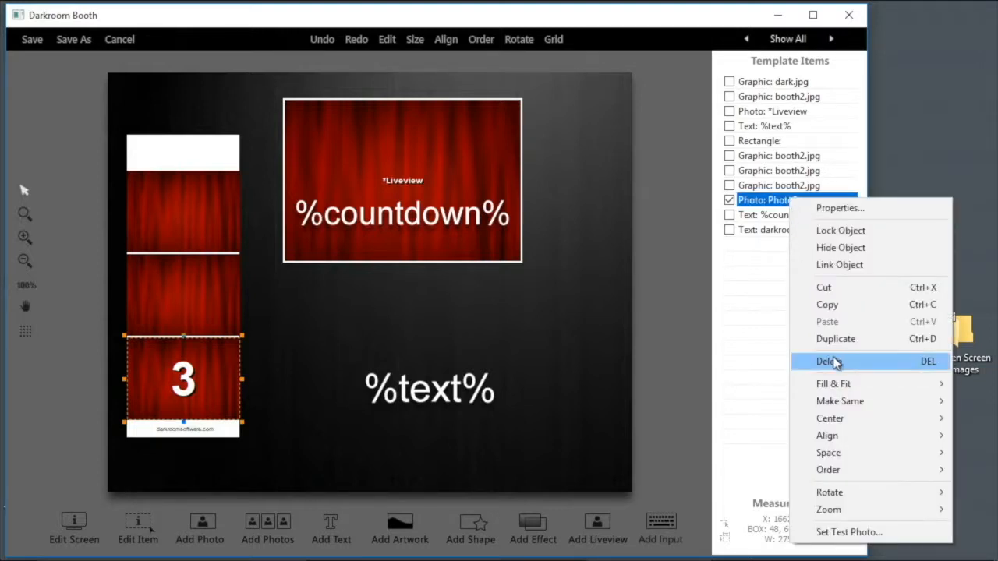
click(835, 358)
click(506, 346)
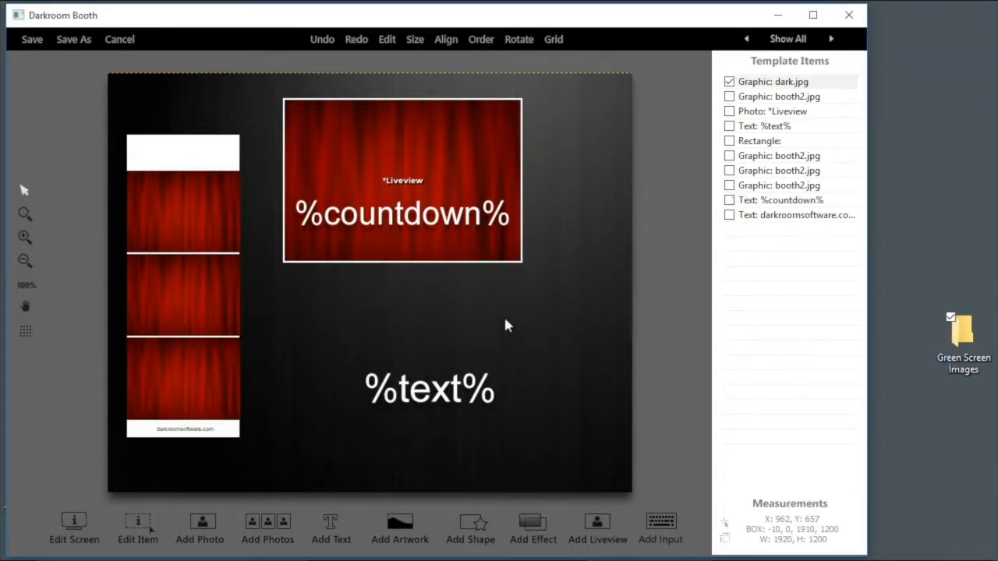
Delete the three red curtain booth2.jpg graphics from the photo strip, keeping the one behind the live view.
click(190, 217)
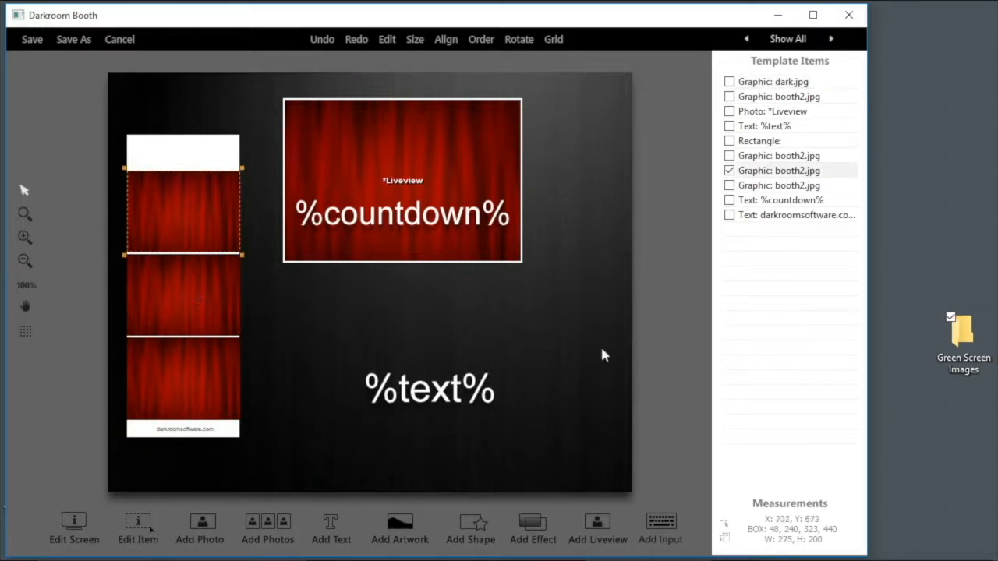
right_click(790, 176)
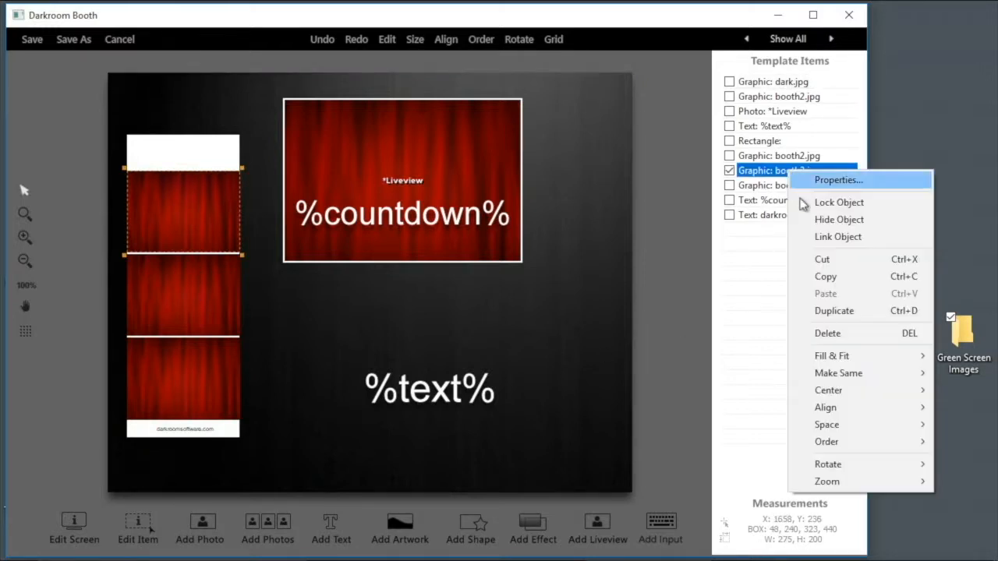
click(831, 334)
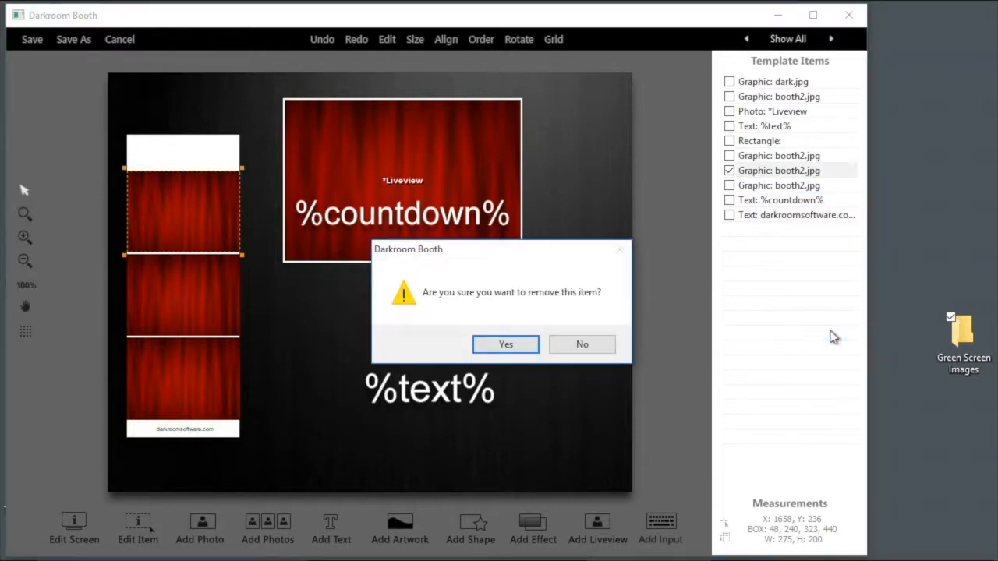
click(532, 346)
click(200, 302)
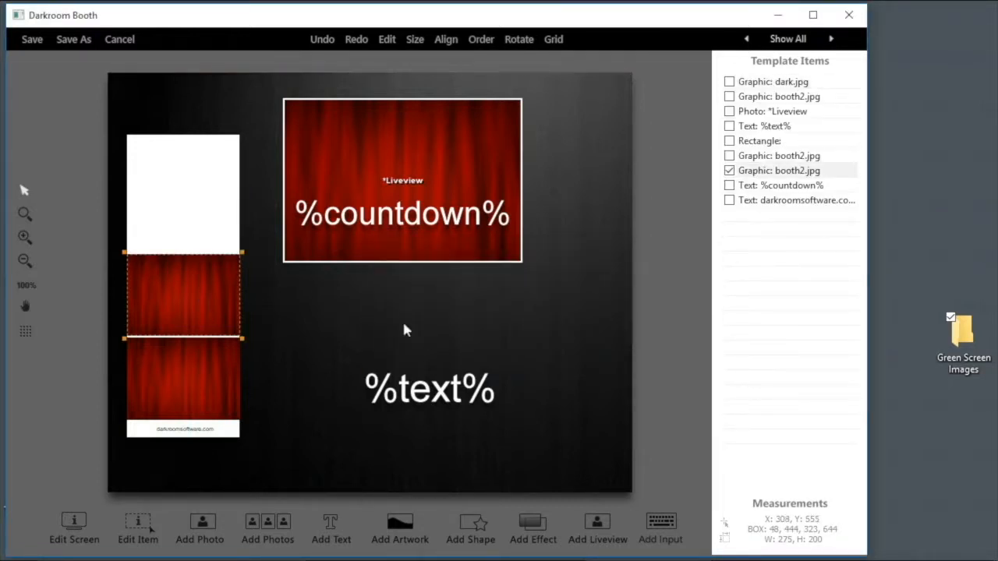
right_click(774, 176)
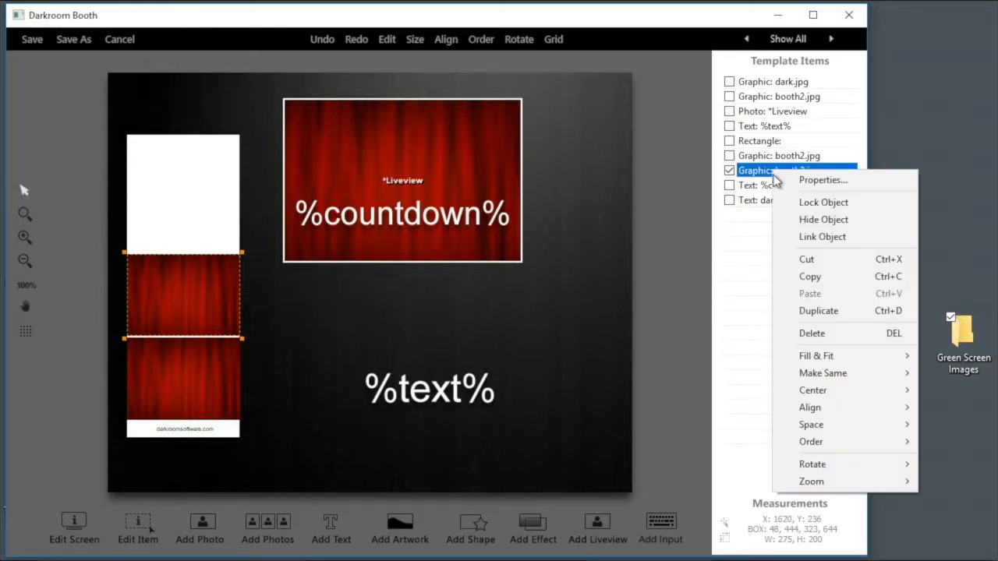
click(820, 336)
click(528, 344)
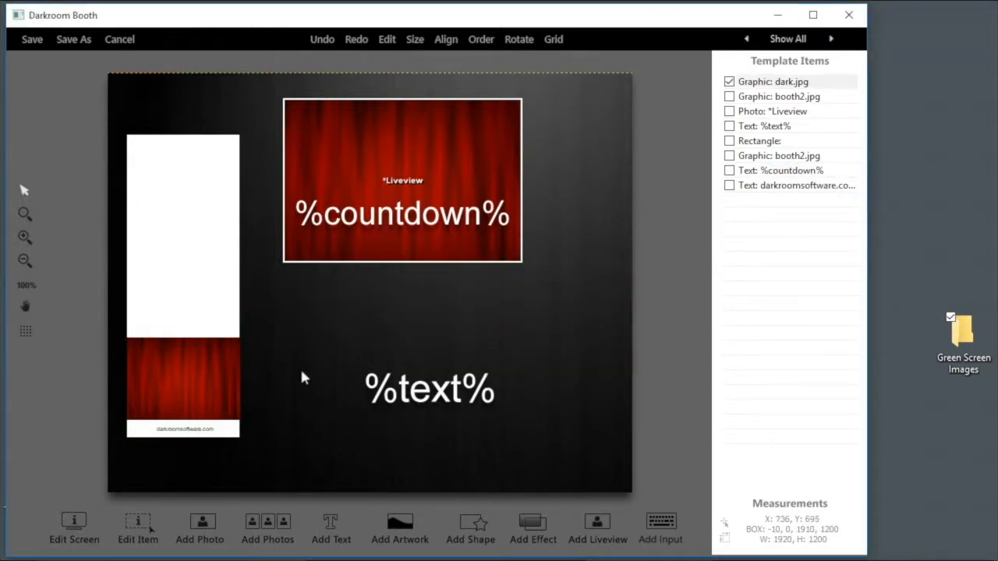
click(203, 376)
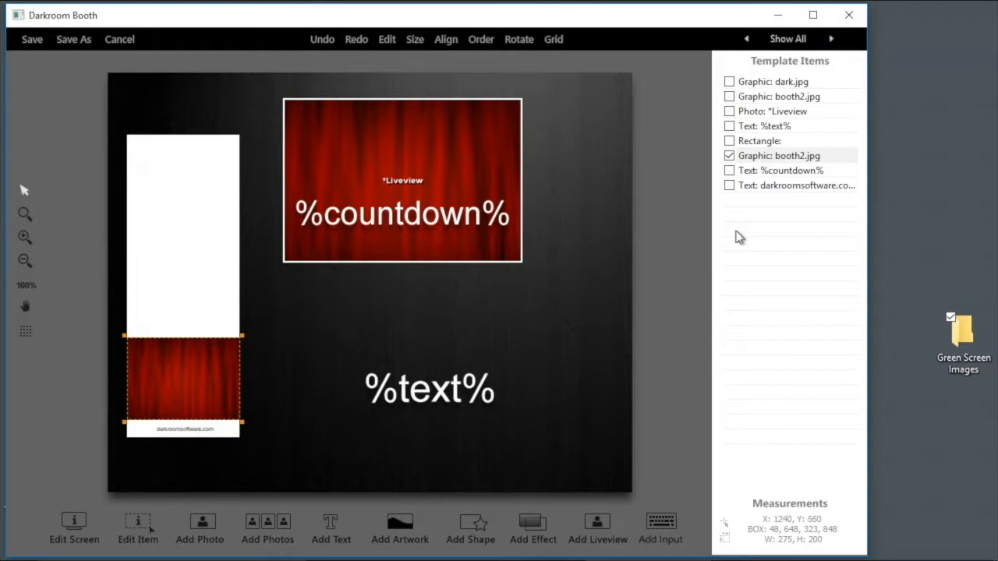
right_click(779, 160)
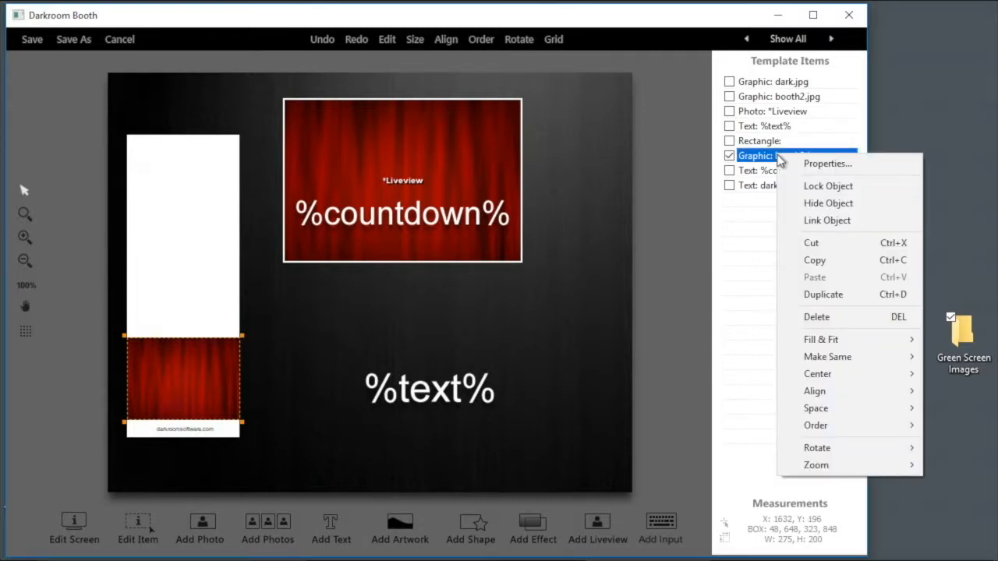
click(819, 319)
click(524, 348)
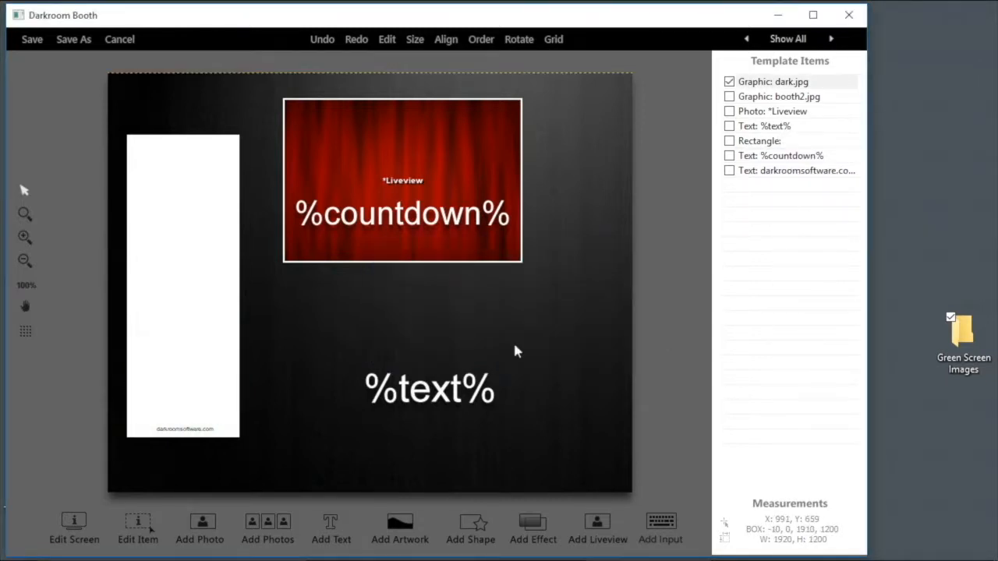
Delete the white rectangle that forms the photo strip's background.
click(210, 226)
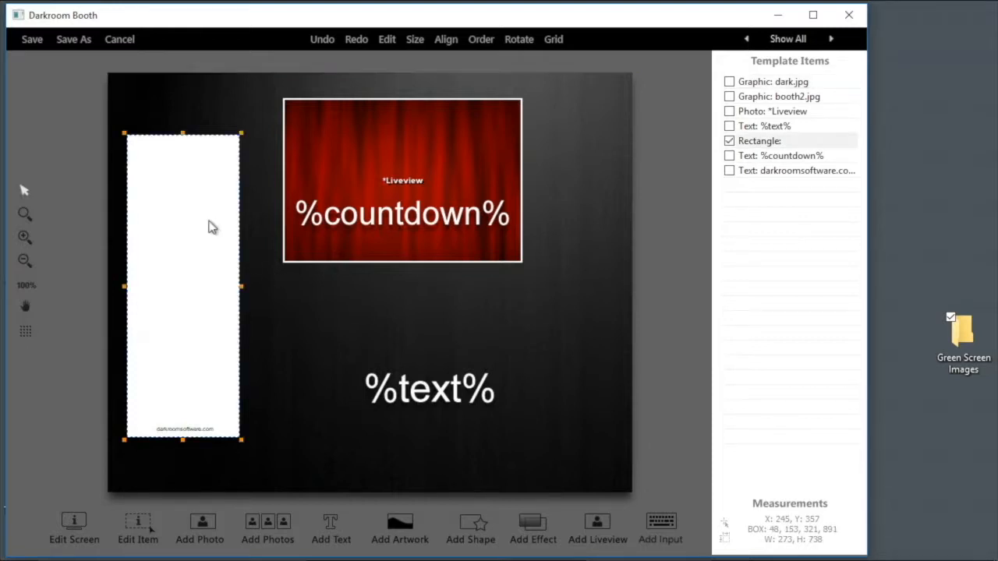
right_click(776, 144)
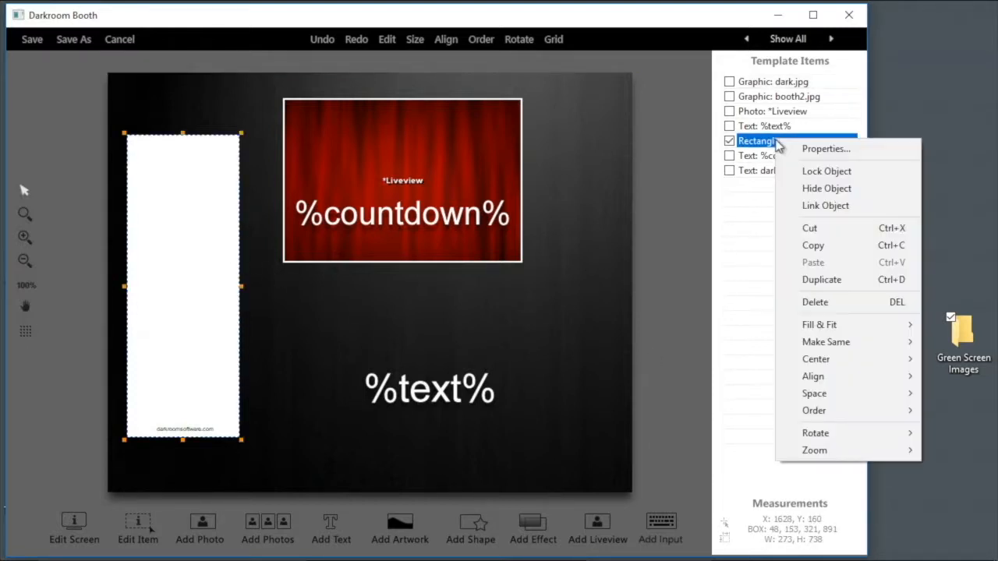
click(818, 303)
click(509, 342)
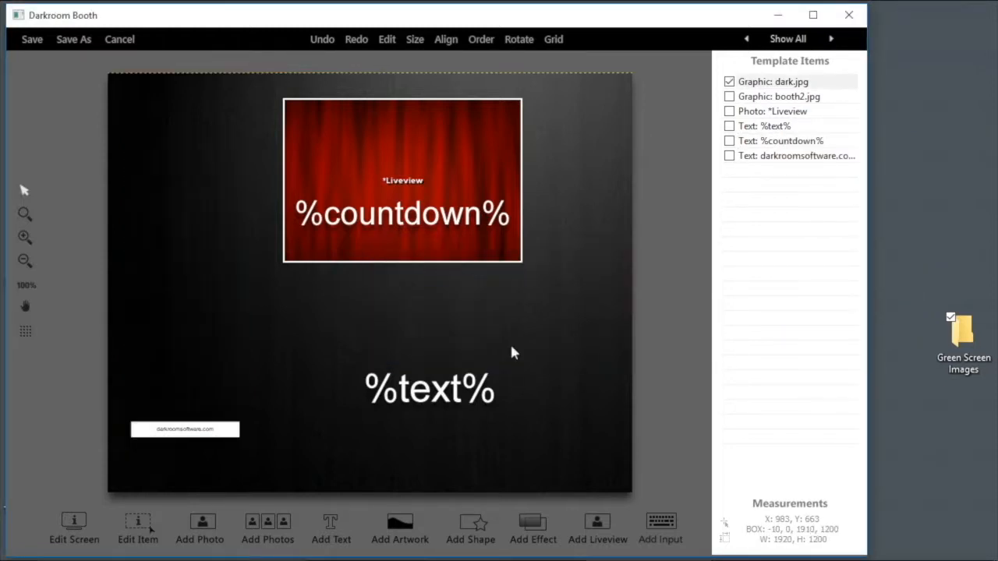
Delete the darkroomsoftware.com text item from the template.
click(232, 431)
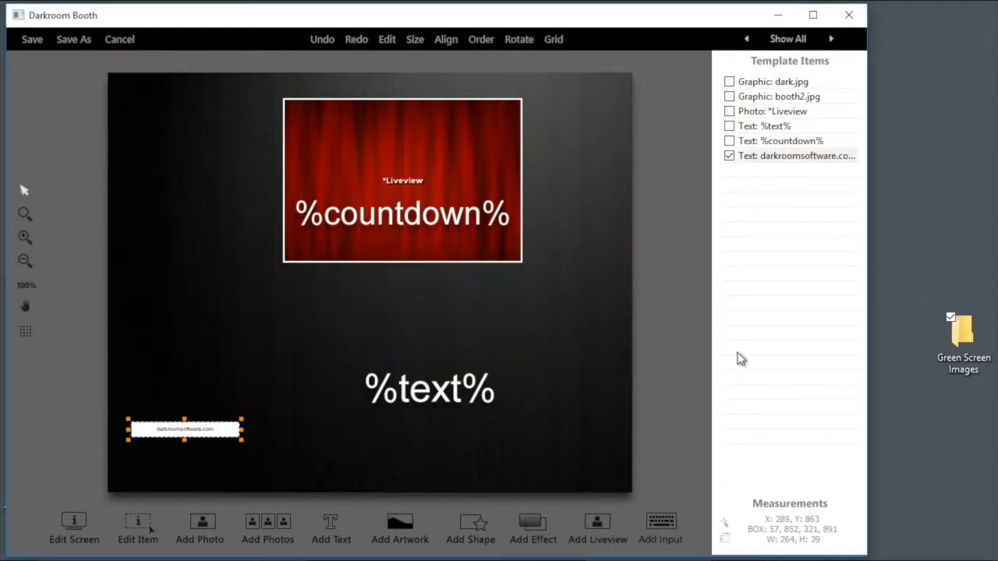
click(789, 157)
right_click(789, 157)
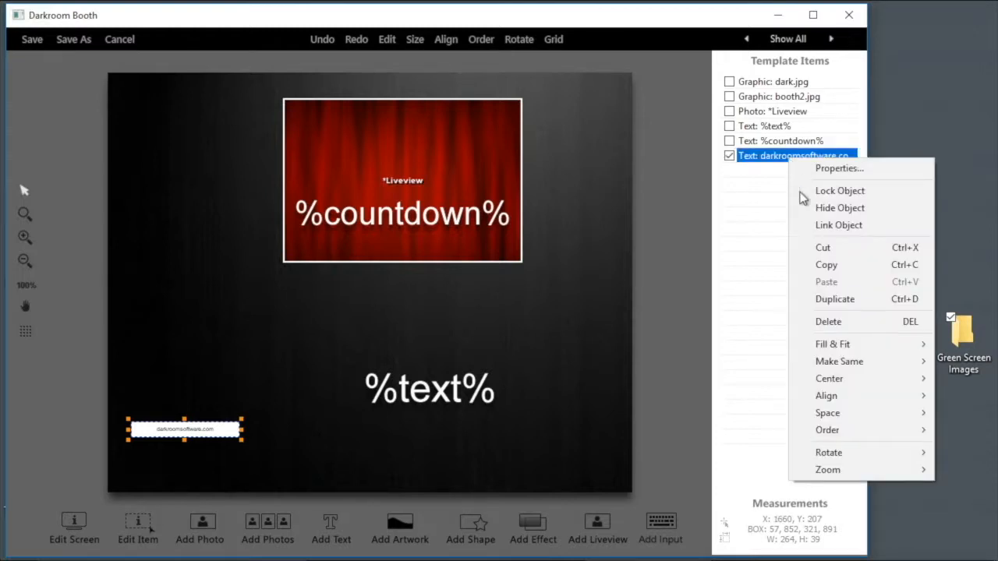
click(824, 329)
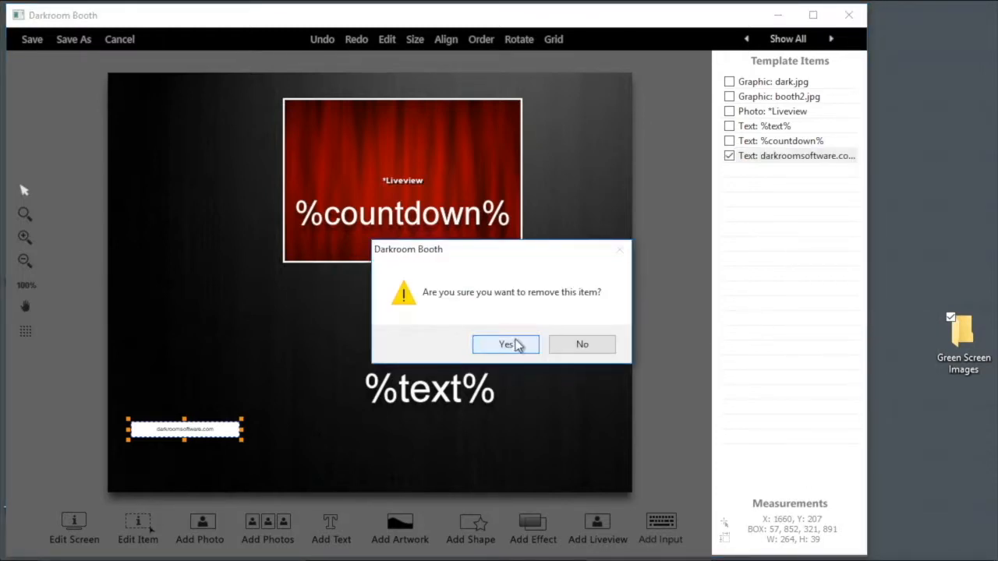
click(508, 344)
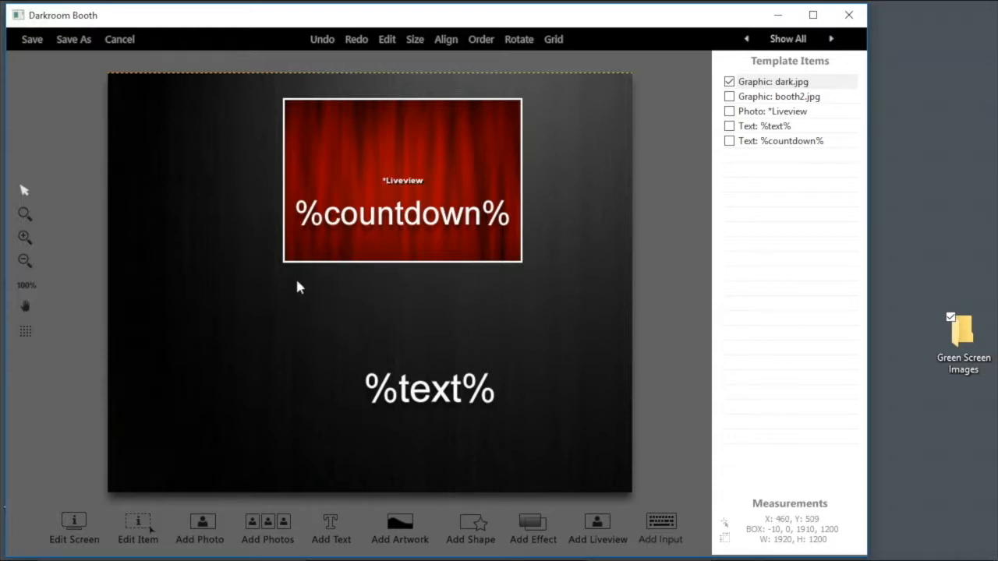
Enlarge the live view frame to about 930 by 694 and move the %text% item below it.
click(783, 112)
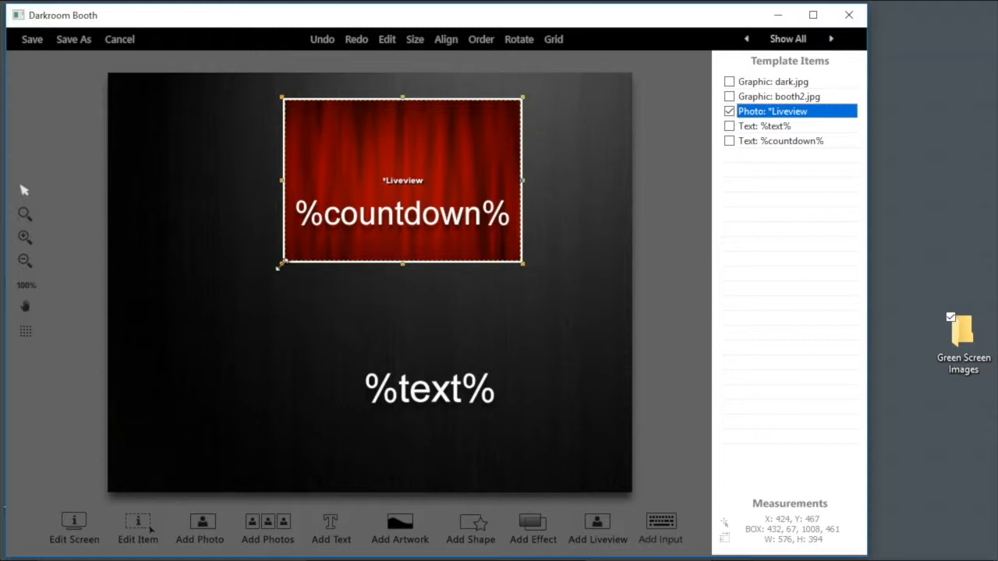
drag(279, 266, 133, 405)
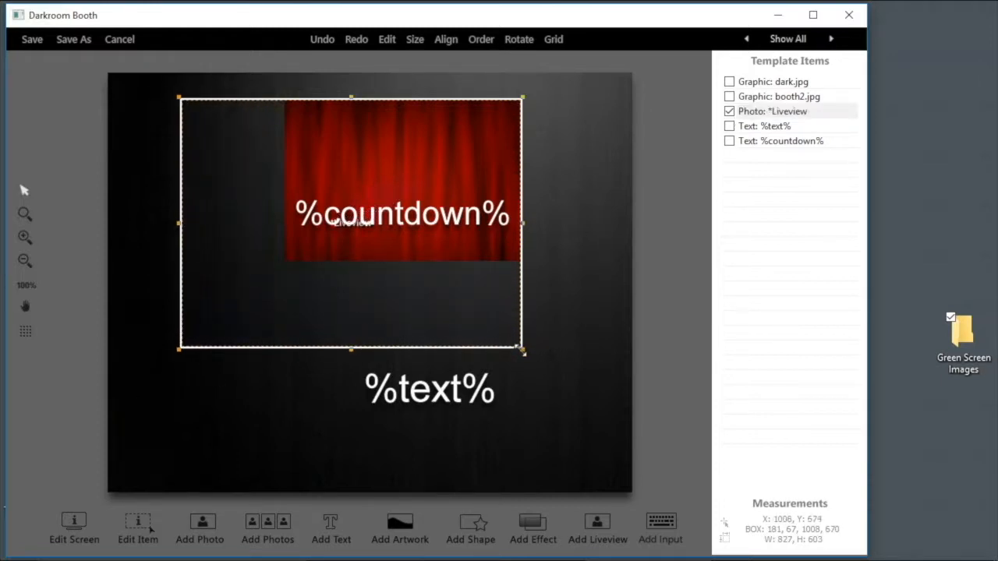
drag(522, 353, 589, 367)
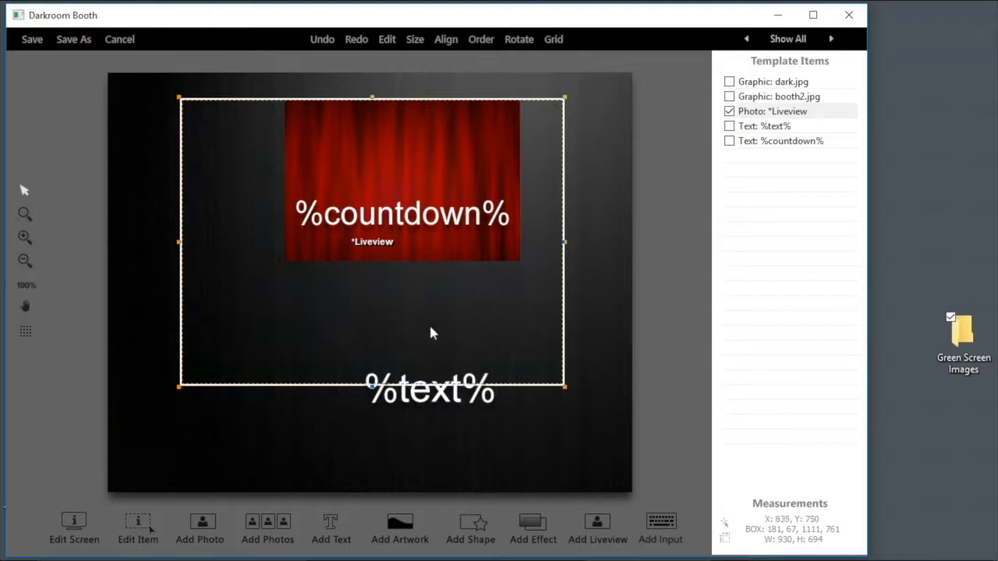
click(429, 399)
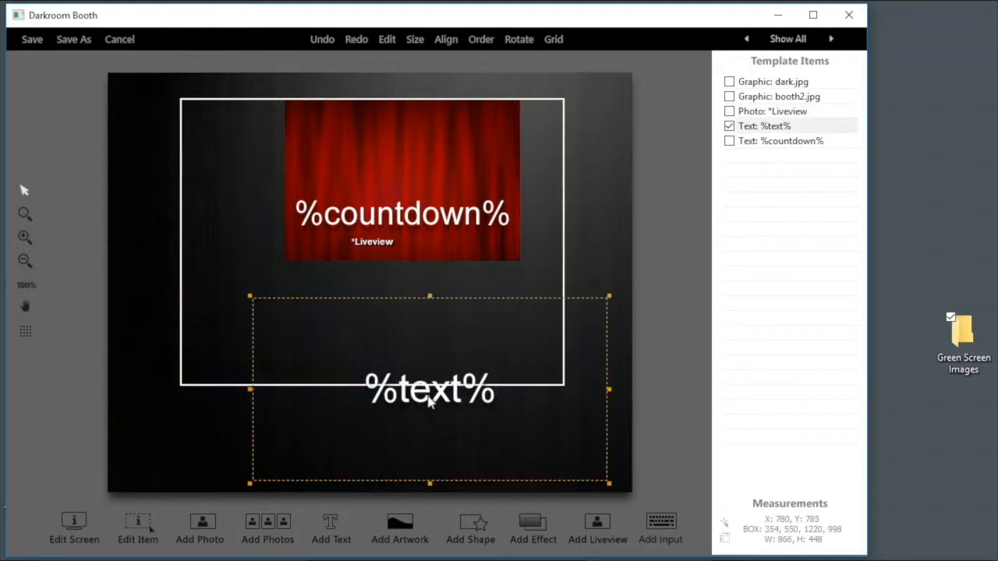
drag(429, 400, 387, 422)
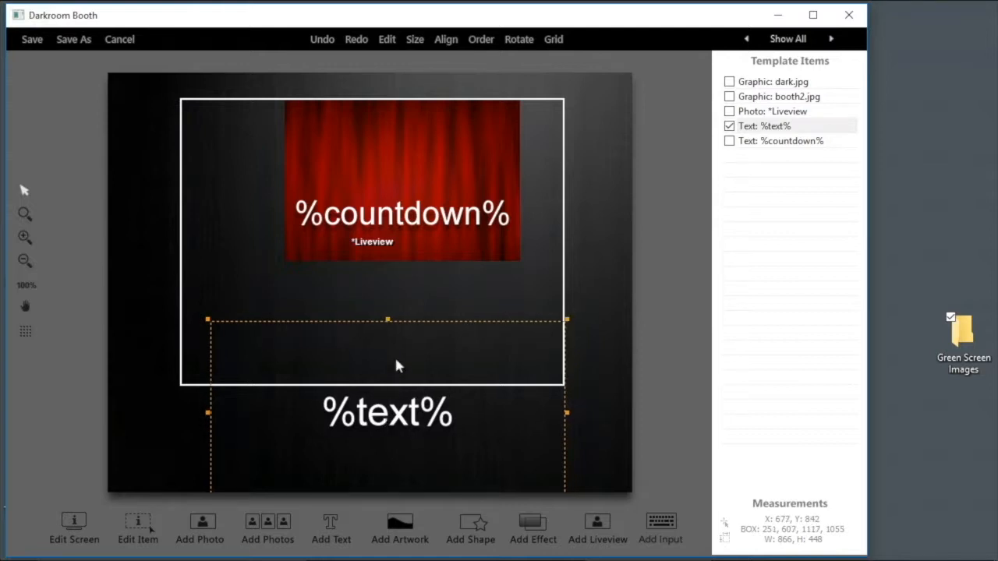
Enlarge the booth2.jpg graphic to about 925 by 681 so it fills the live view frame.
click(780, 98)
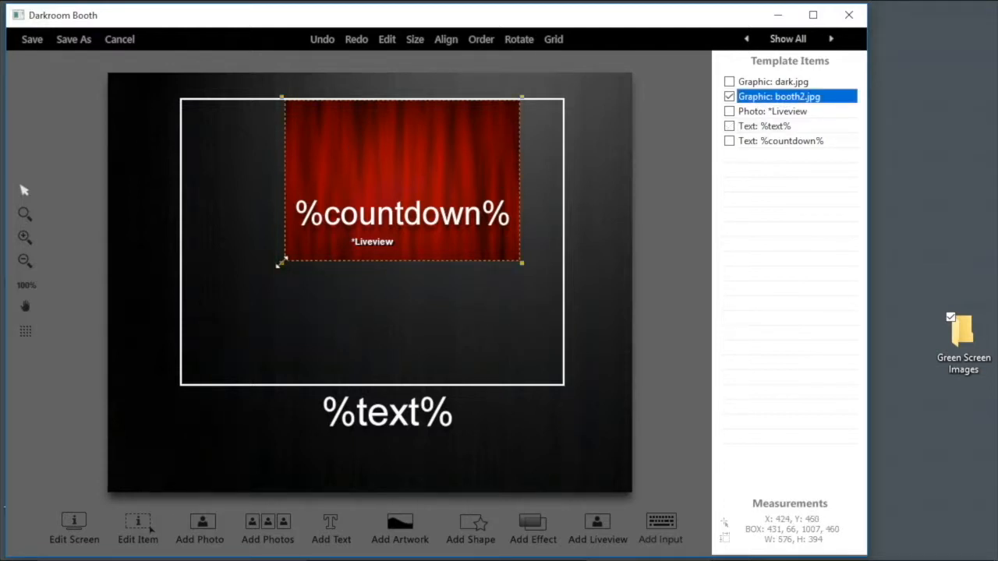
drag(281, 263, 145, 399)
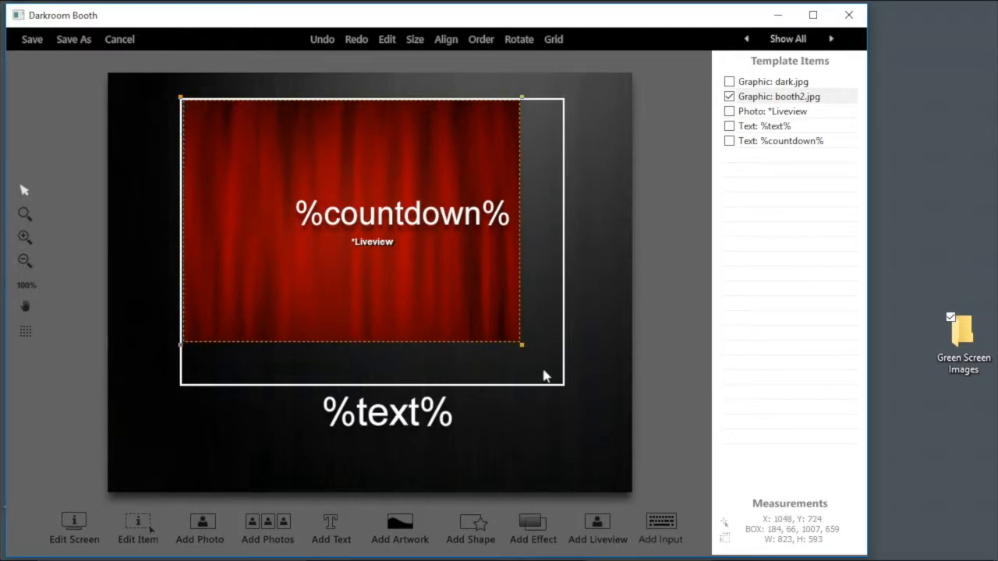
drag(521, 345, 583, 406)
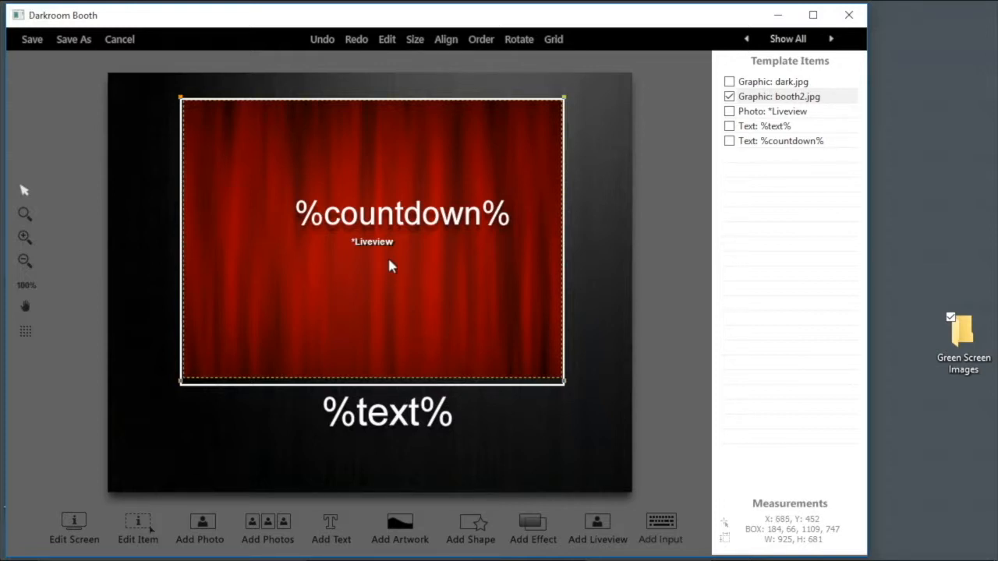
Replace the booth2.jpg graphic with _DSC2283.jpg from the Green Screen Images folder on the desktop.
click(779, 97)
double_click(779, 97)
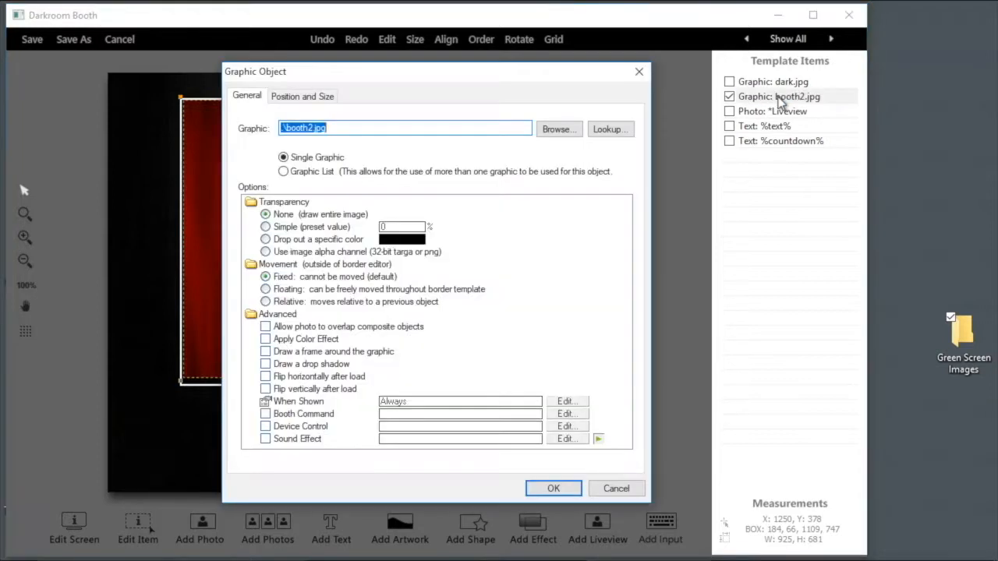
click(563, 132)
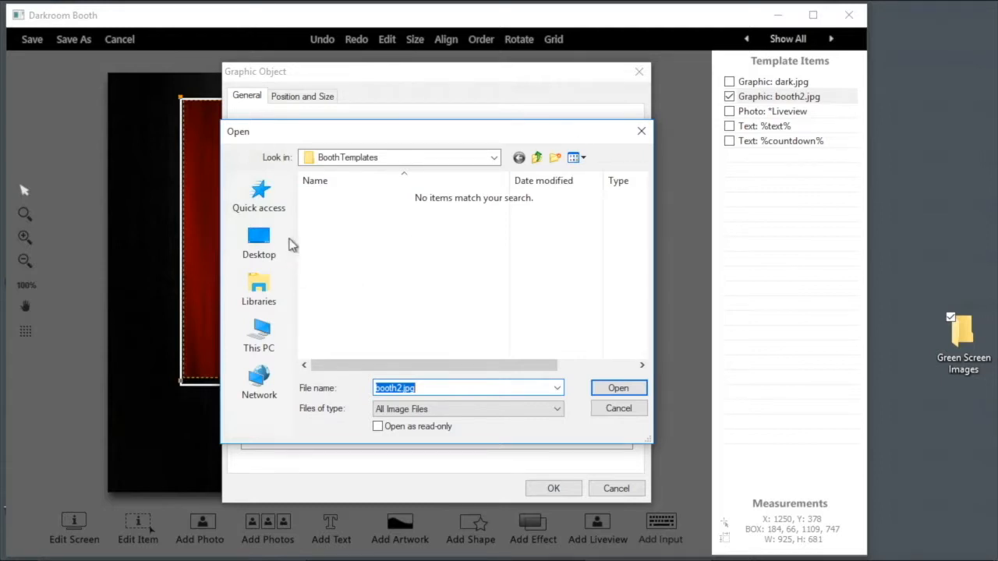
click(259, 247)
drag(645, 226, 630, 367)
click(376, 325)
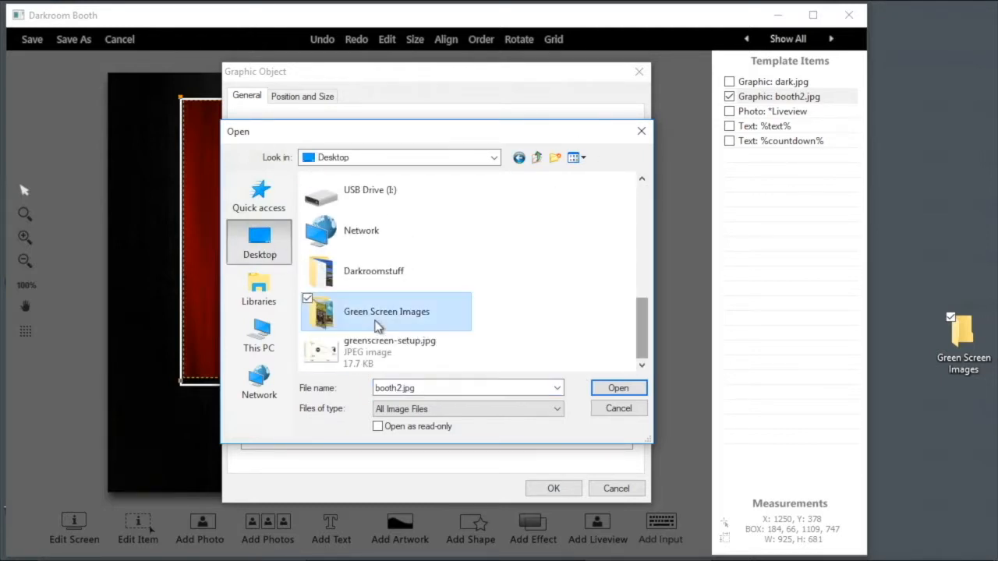
click(375, 321)
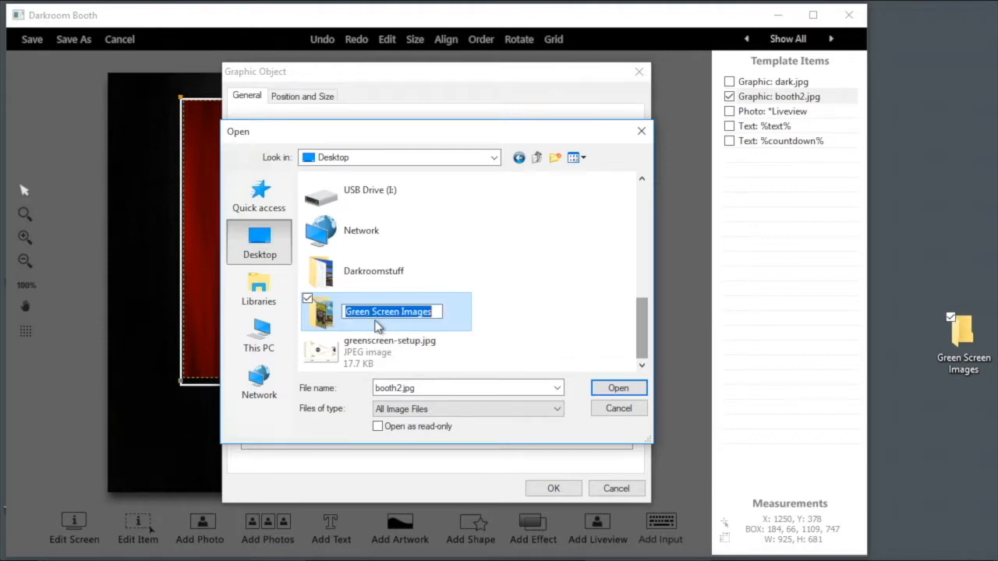
click(321, 312)
double_click(465, 304)
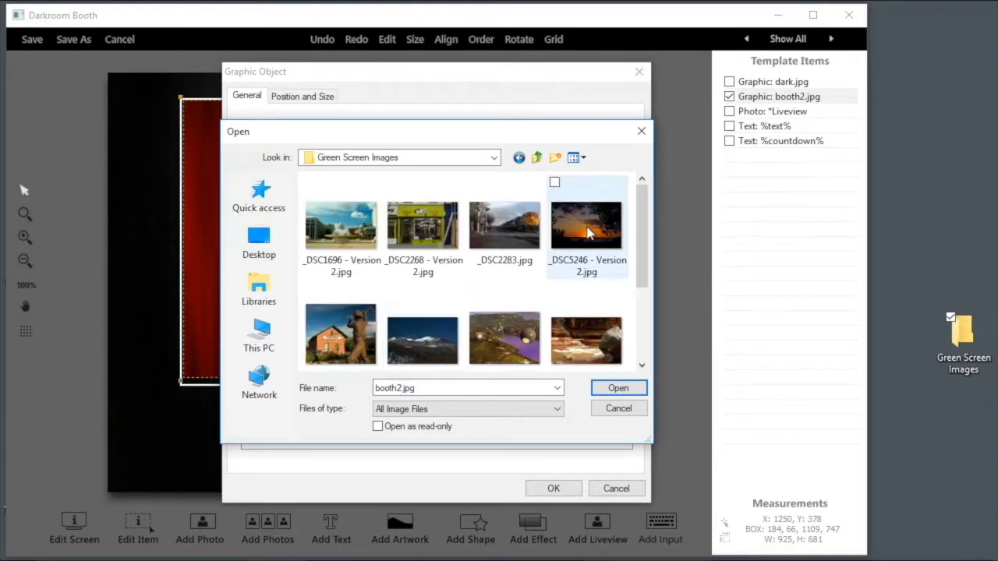
click(514, 222)
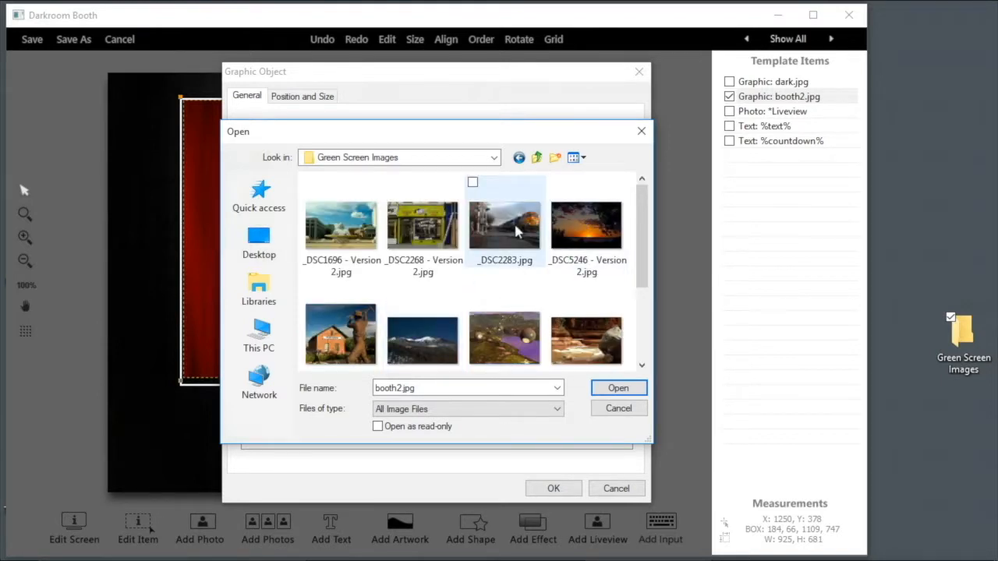
click(622, 387)
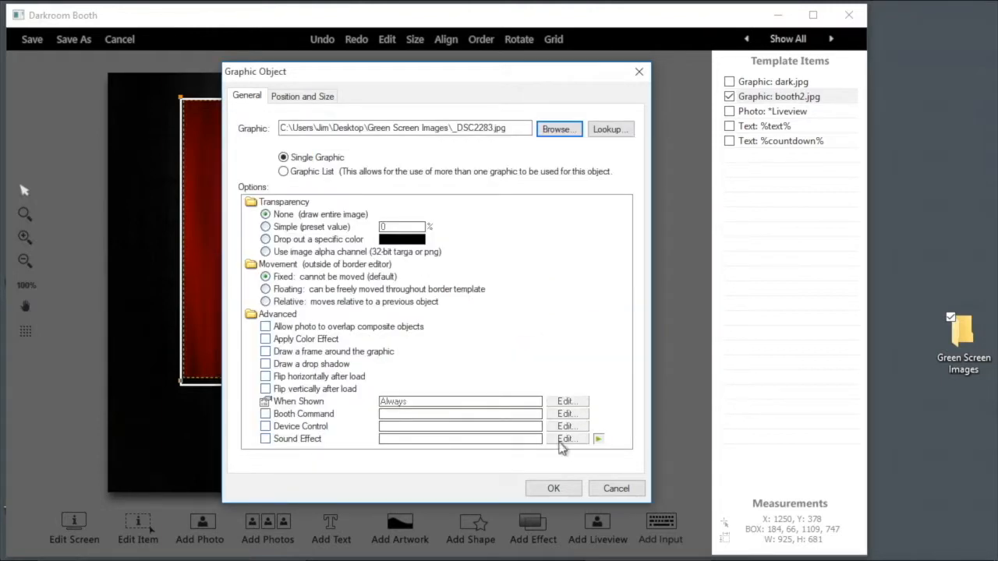
click(554, 488)
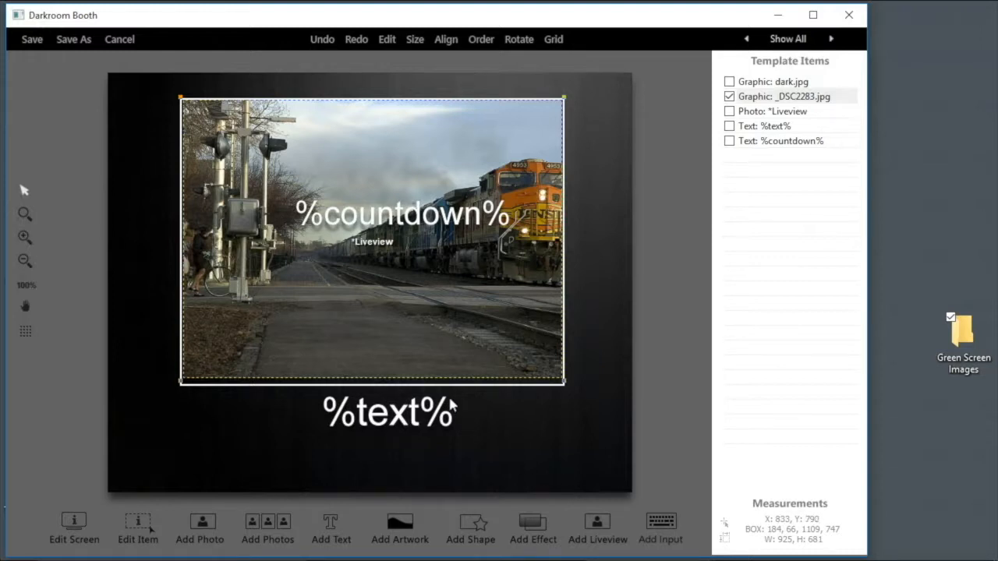
Reduce the live view frame's height to about 682 so its lower edge meets the background photo.
click(795, 113)
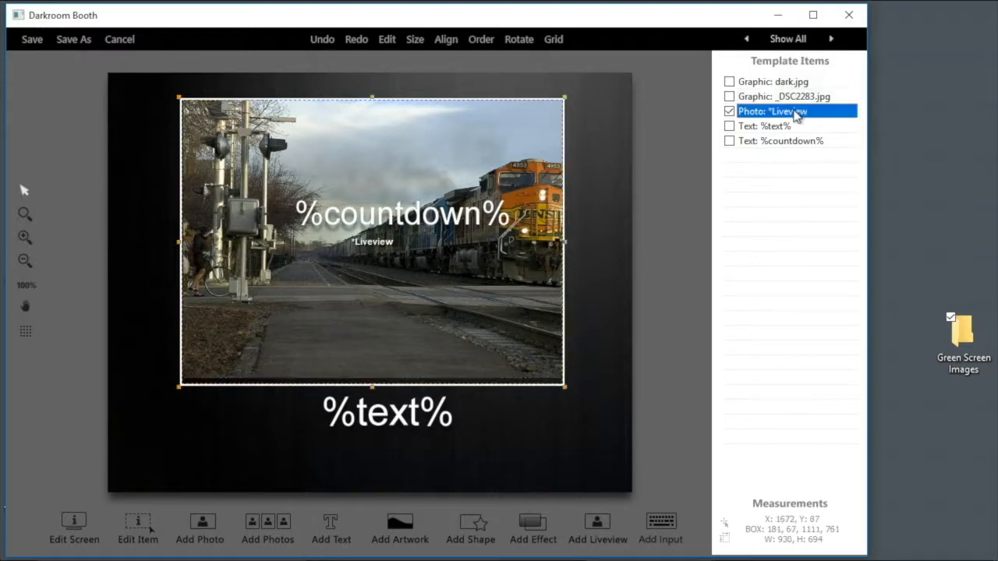
click(373, 388)
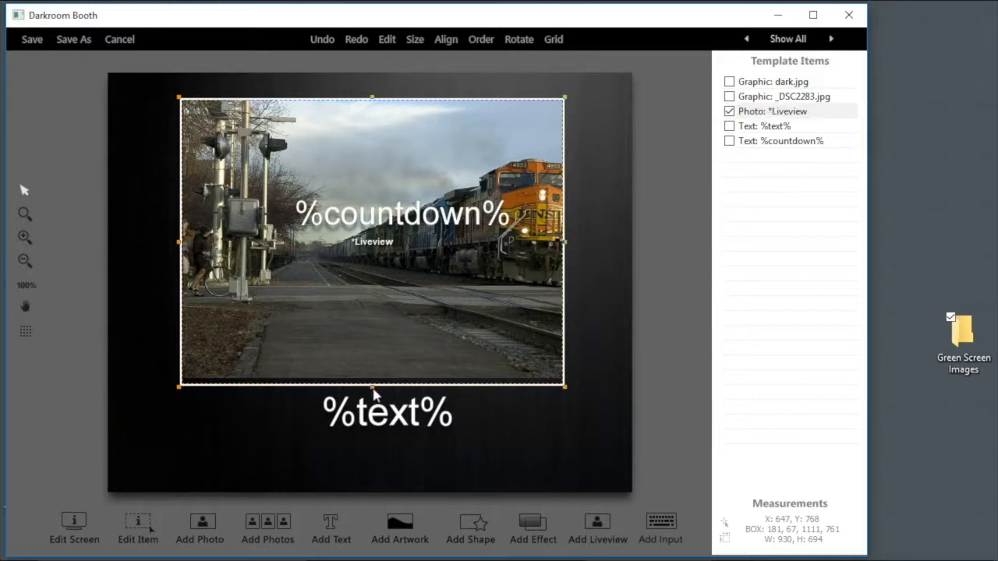
drag(373, 390, 372, 383)
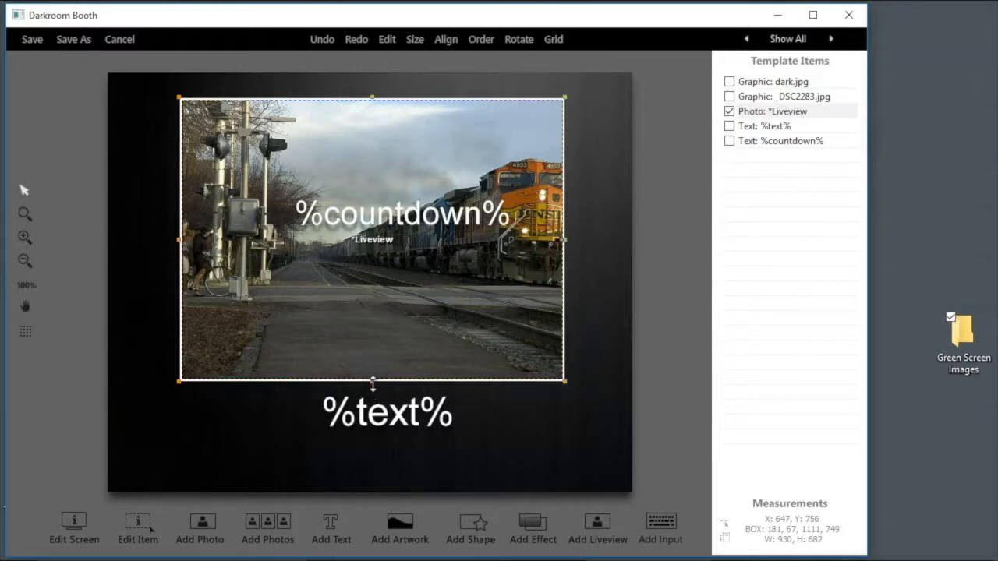
click(786, 363)
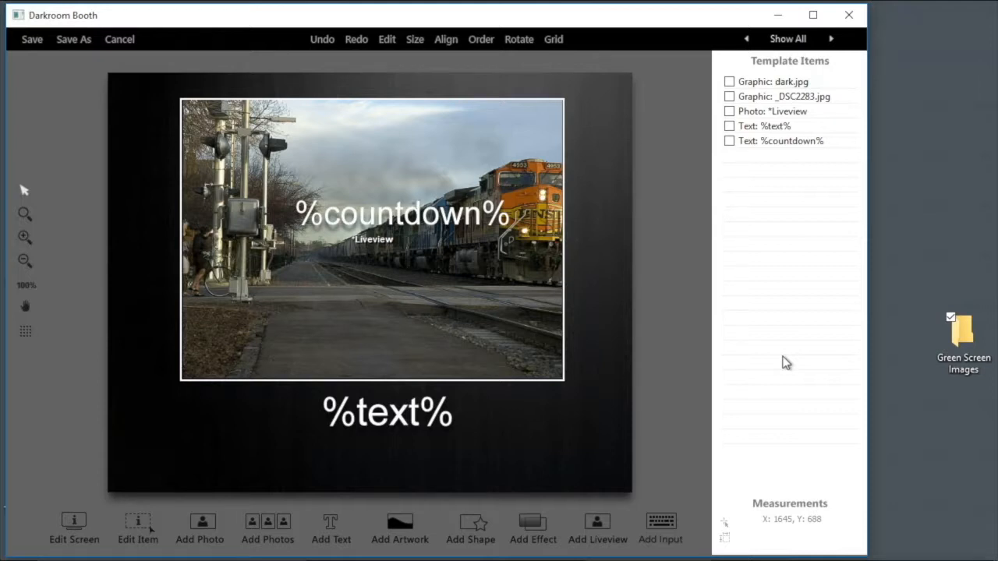
Create a Circle shape object and set its shape color to light red (255, 128, 128).
click(475, 531)
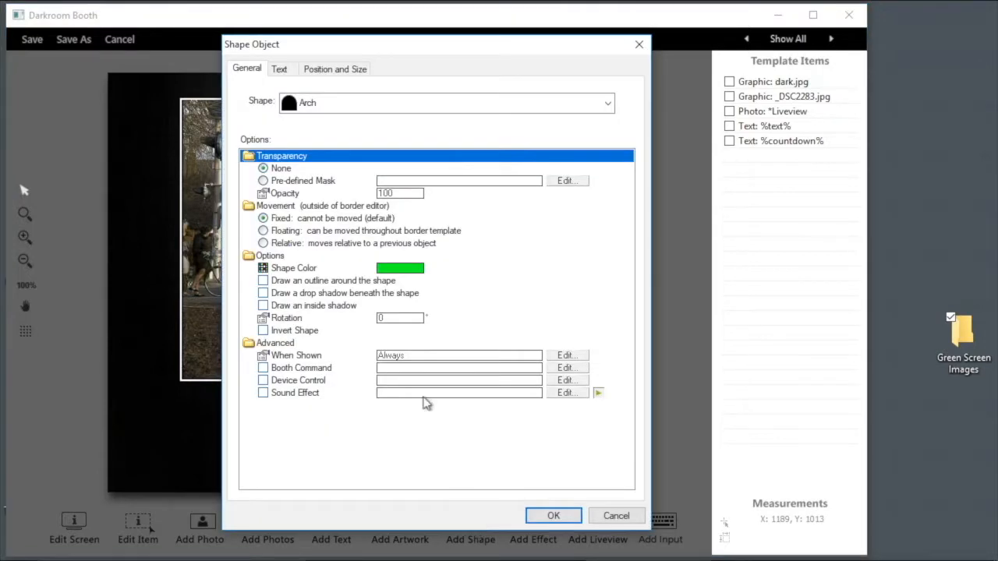
click(347, 109)
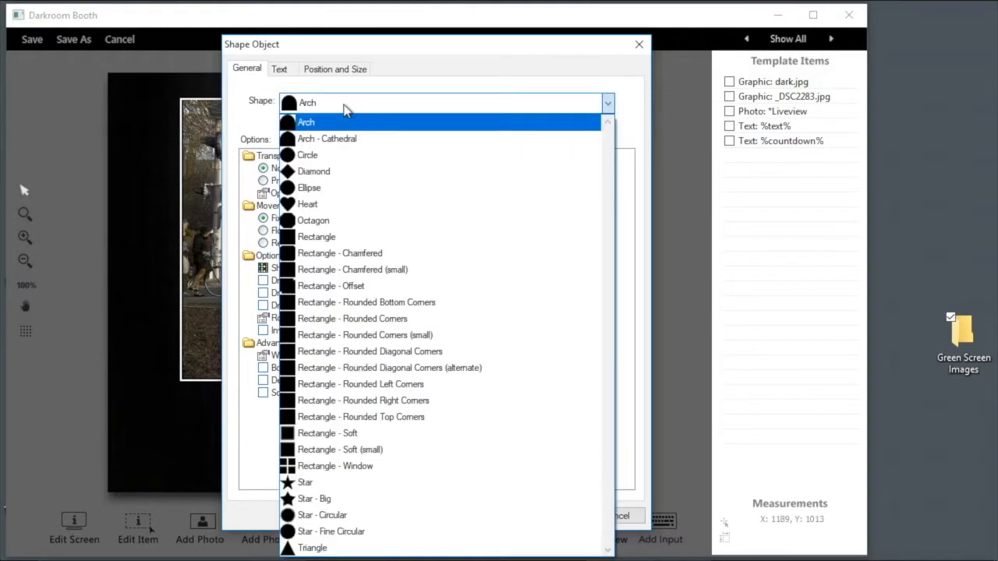
click(322, 156)
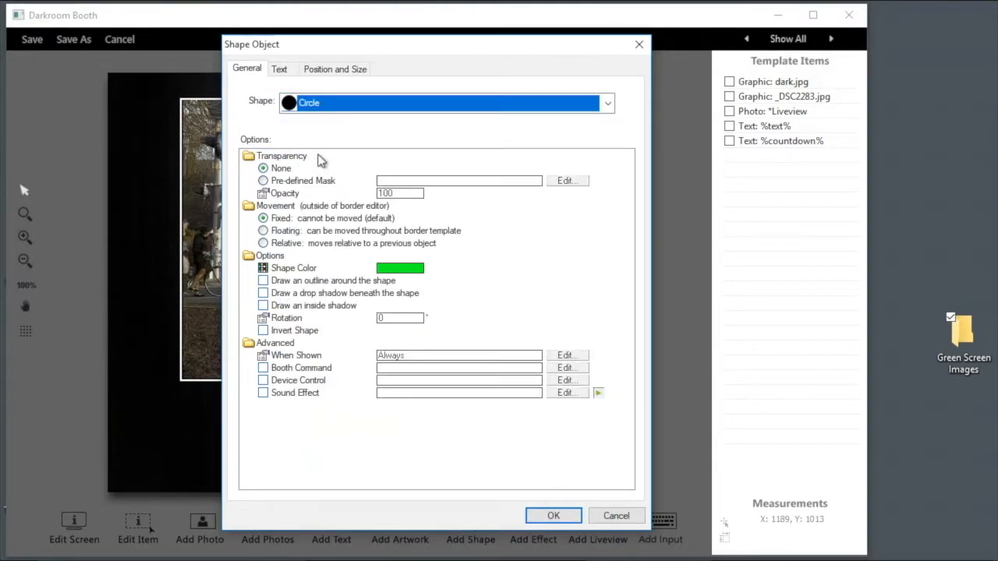
click(393, 269)
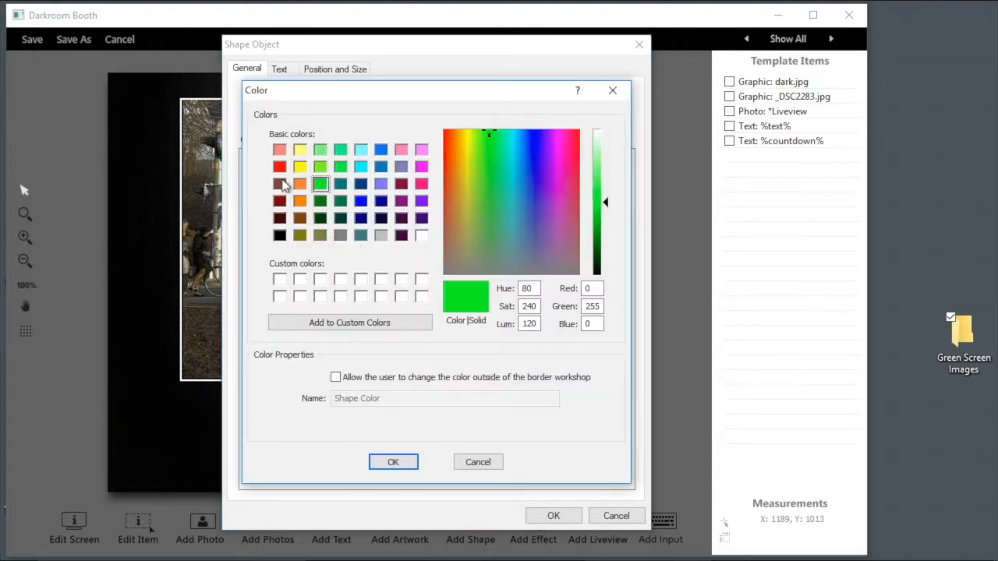
click(279, 150)
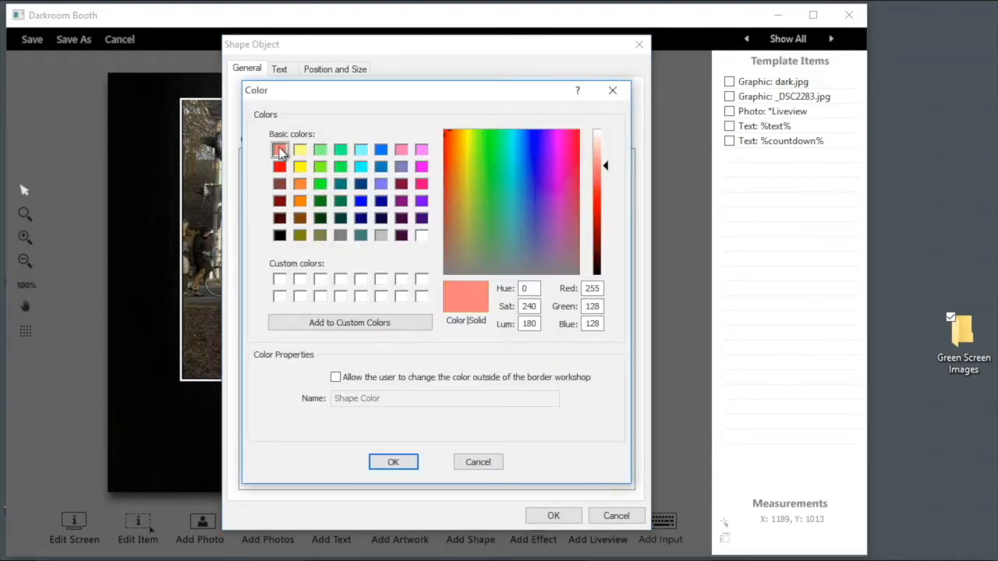
click(394, 462)
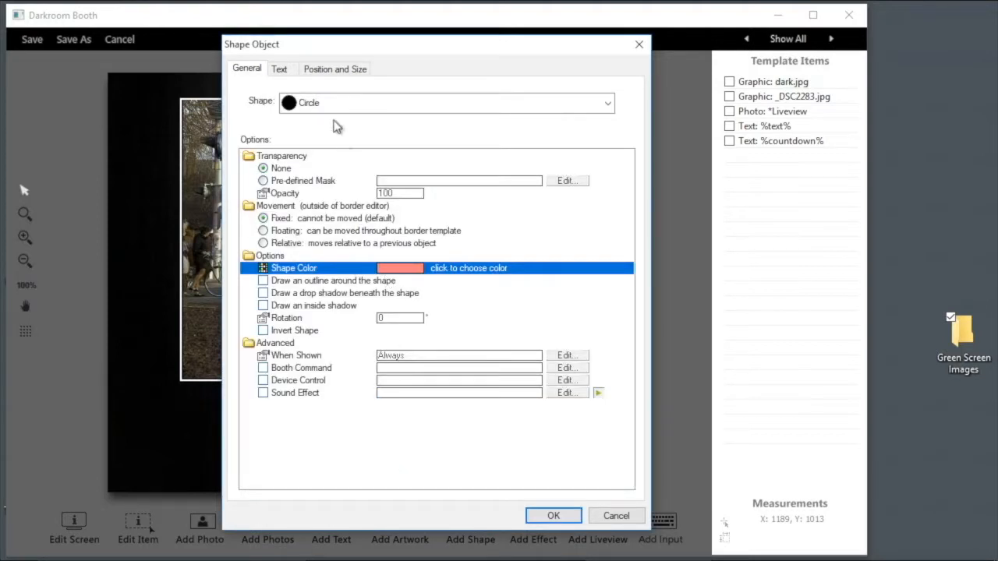
Label the circle with the text Start and place it on the template.
click(280, 69)
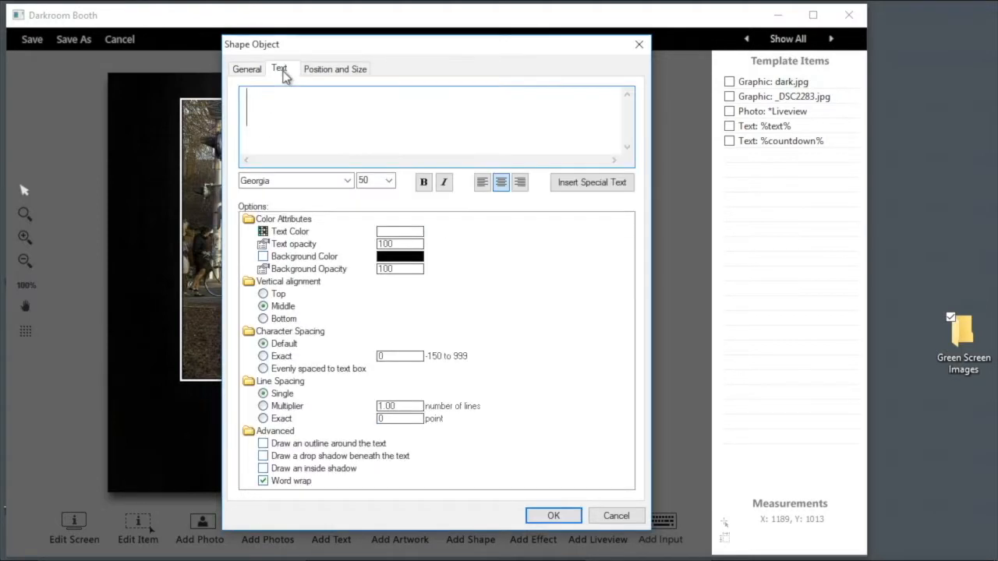
text(Start)
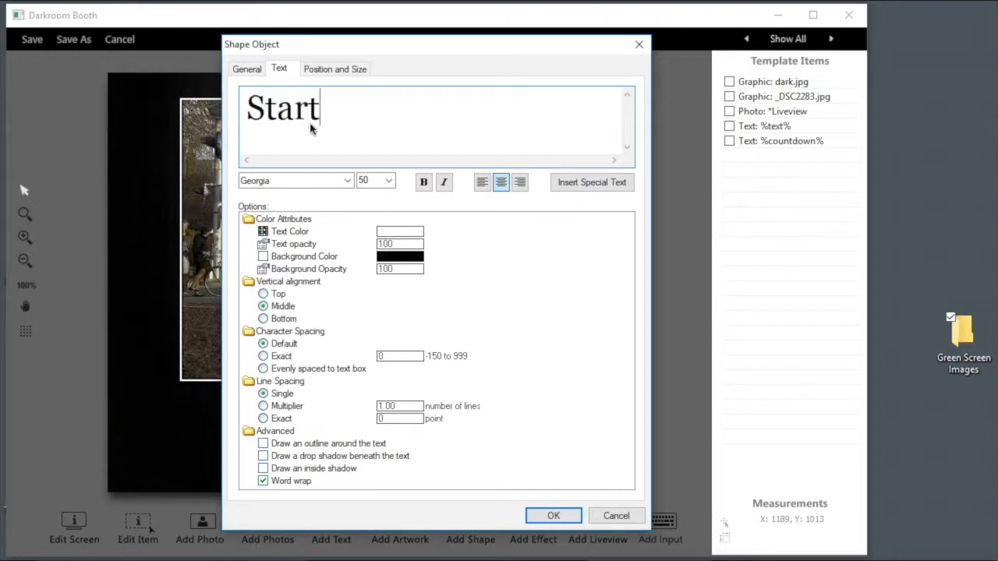
click(558, 519)
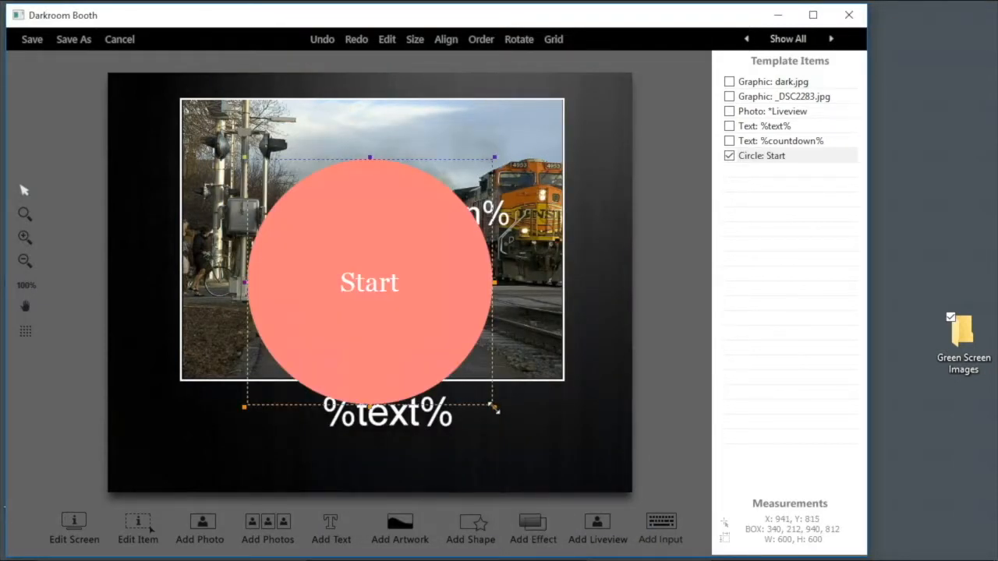
Shrink the Start circle to about 188 by 188 and position it near the live view's lower-right corner.
drag(495, 407, 535, 467)
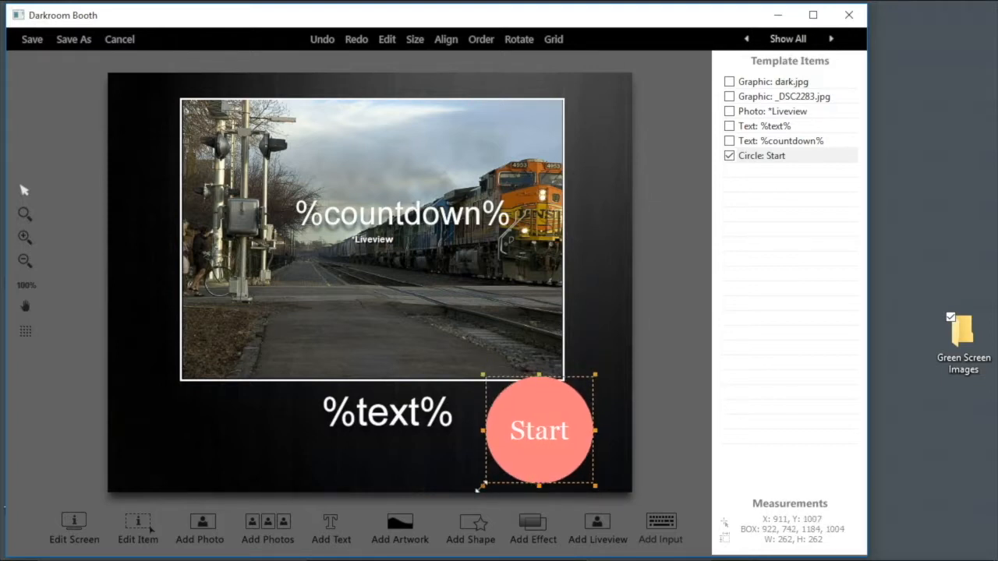
drag(480, 487, 514, 456)
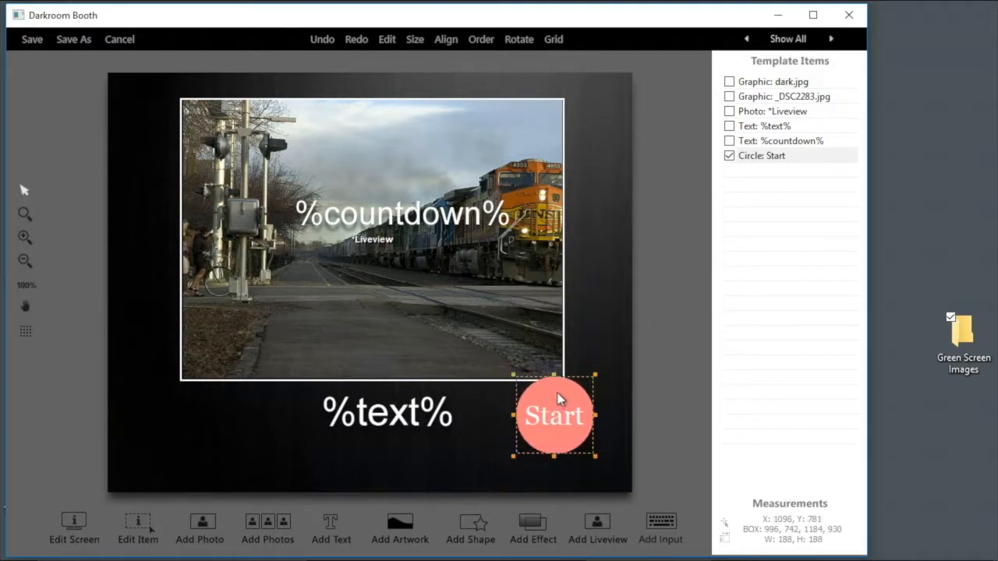
Move the Start circle just below the live view frame and assign it the Start Session booth command.
drag(559, 399, 557, 415)
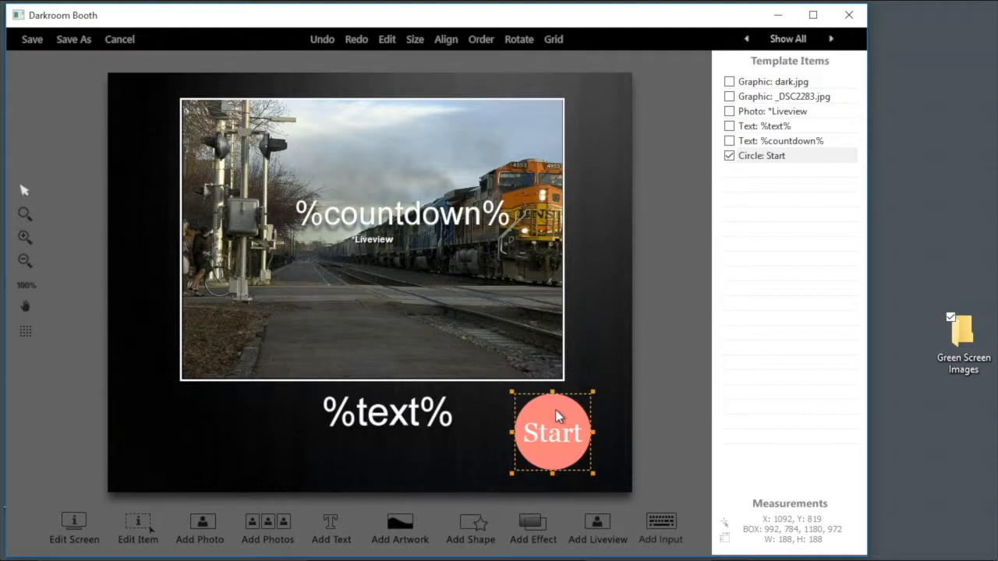
double_click(556, 413)
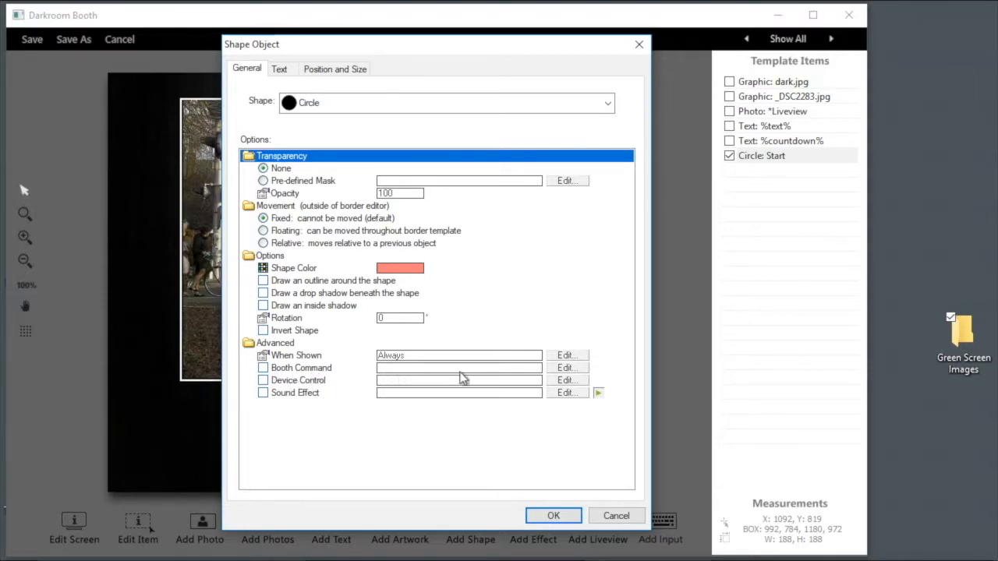
click(565, 368)
click(395, 231)
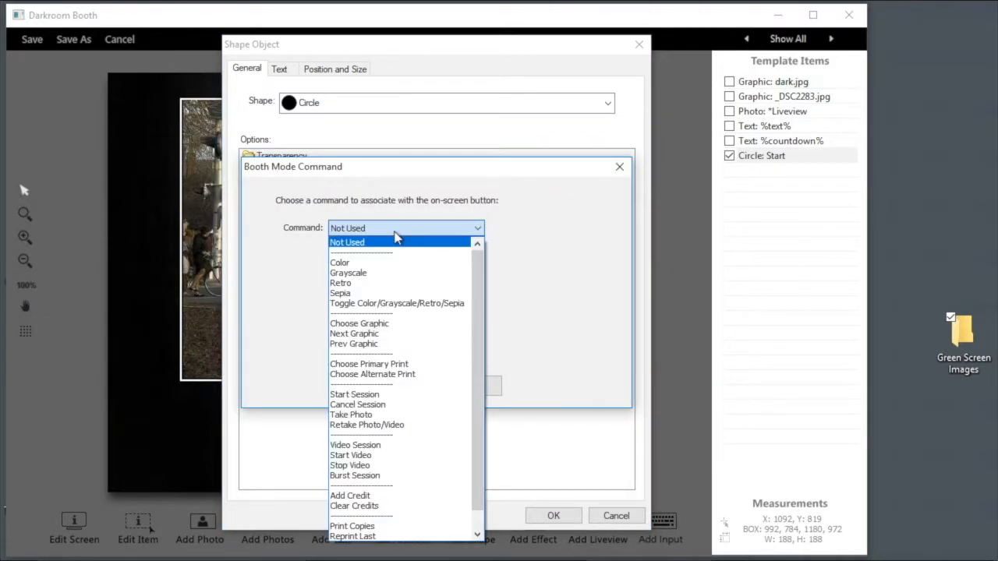
click(375, 395)
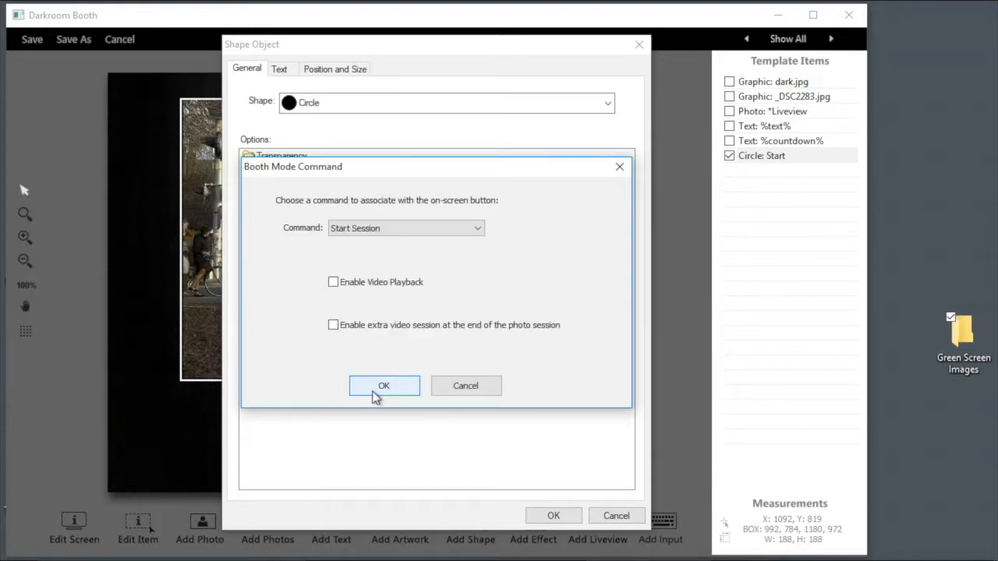
click(385, 387)
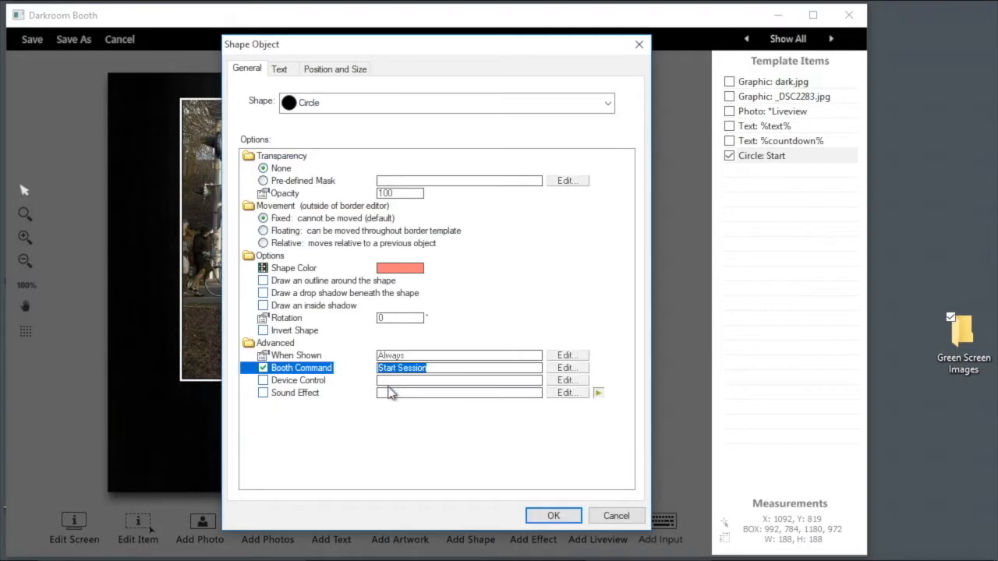
click(553, 515)
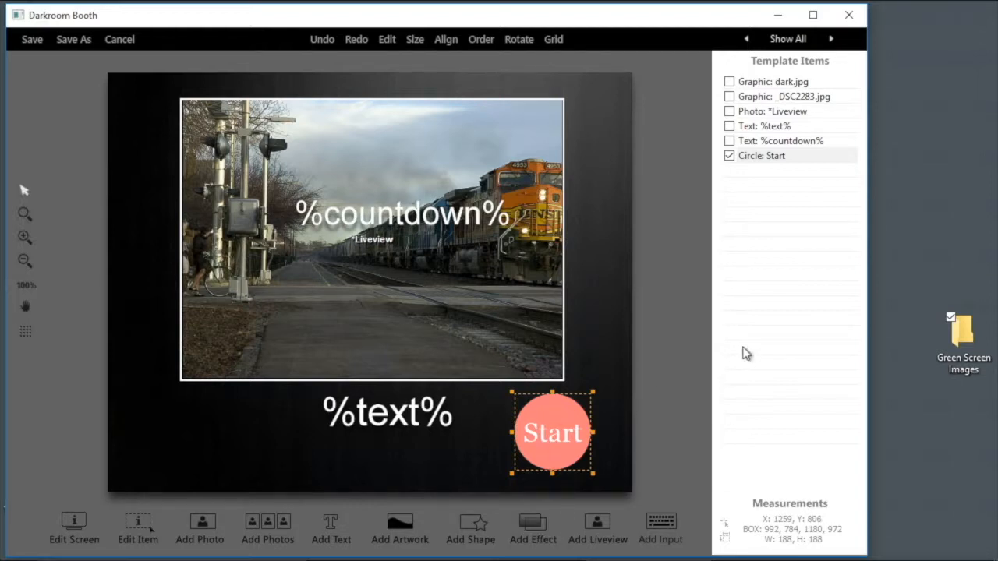
Save the screen template under the name GS Overview and choose it as the event's on-screen template.
click(82, 41)
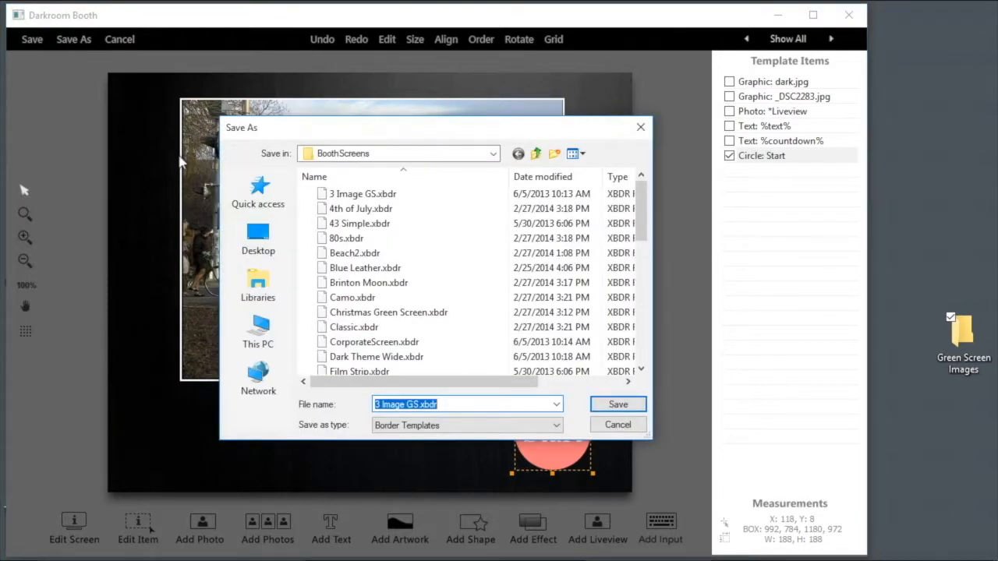
text(G)
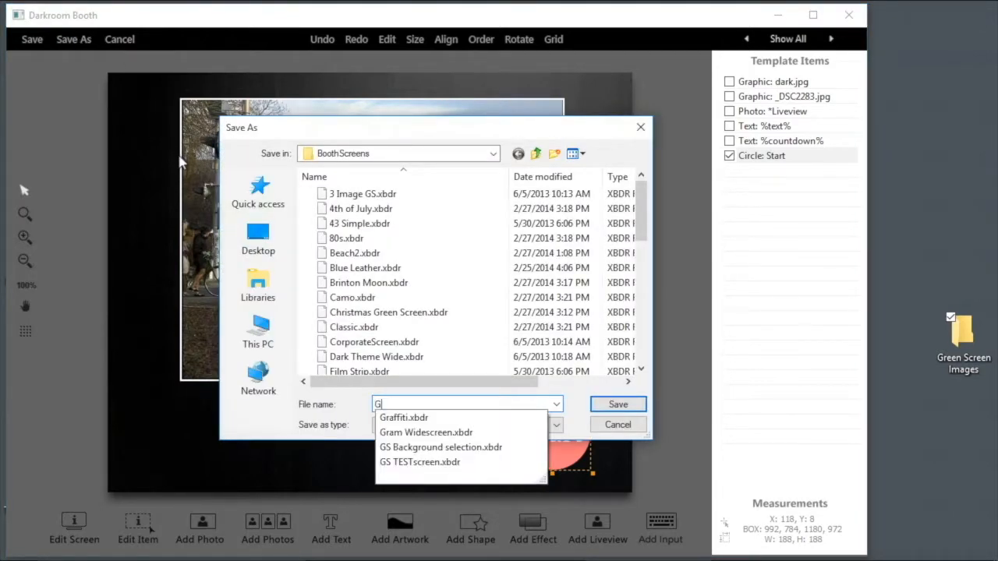
text(S)
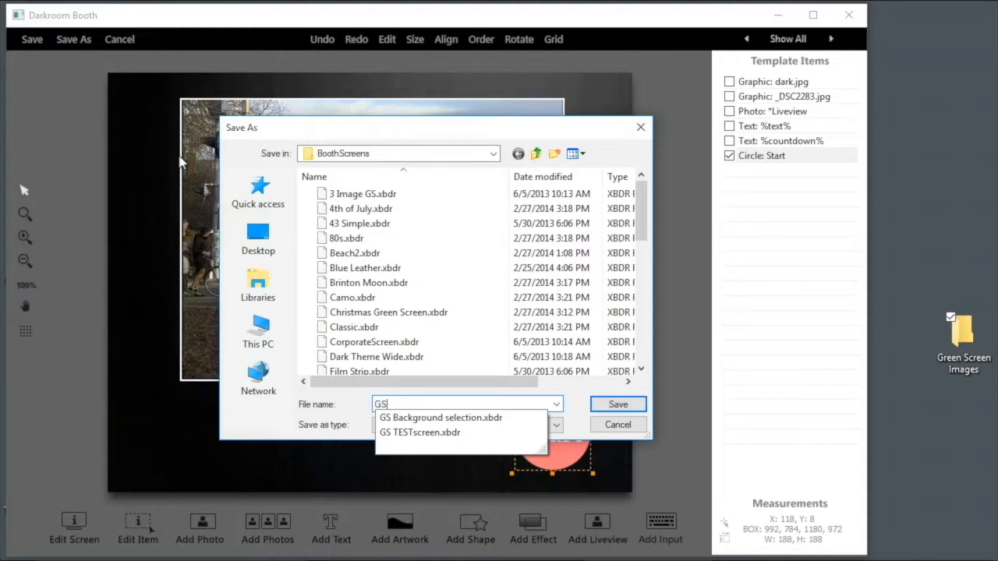
text( Overview)
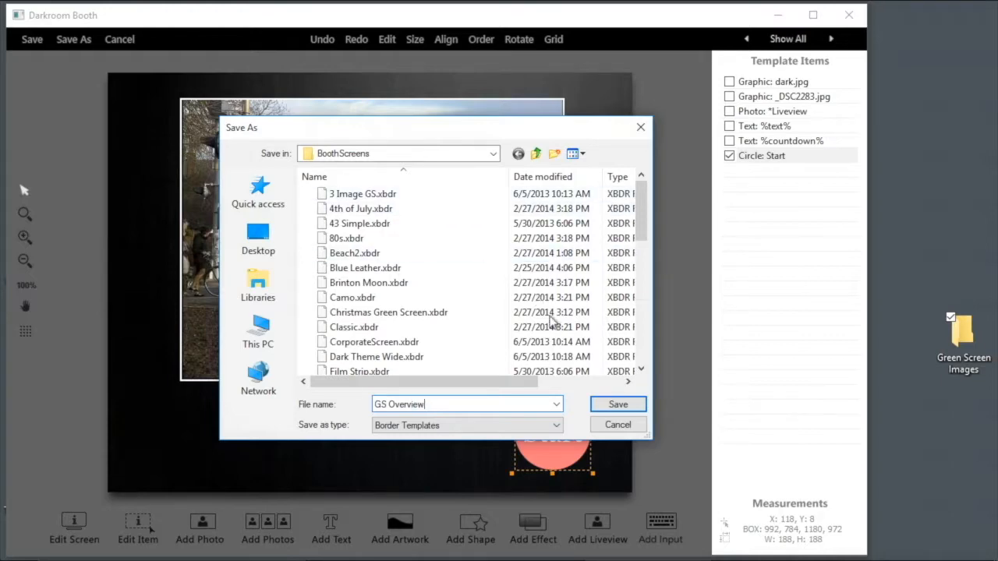
click(613, 404)
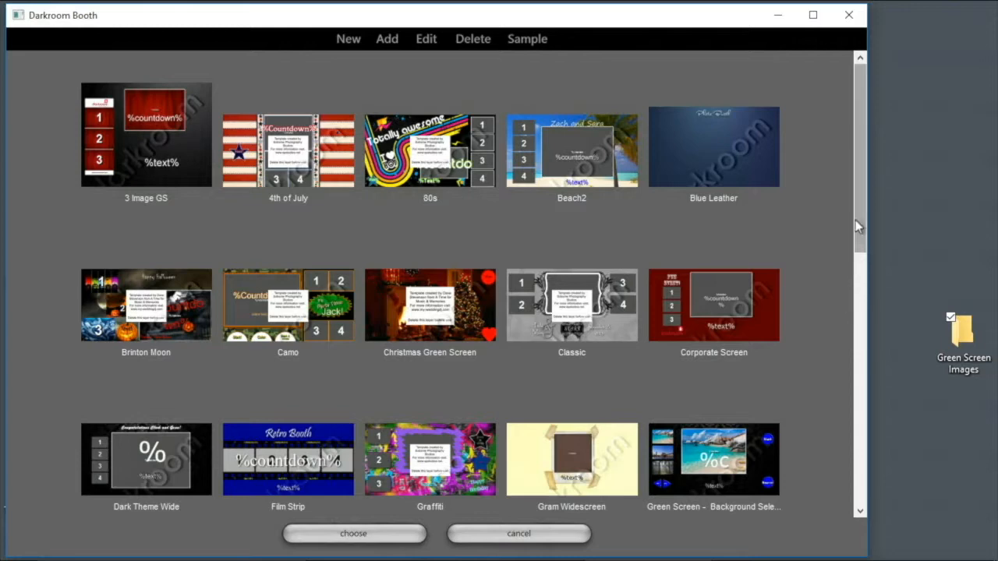
drag(861, 223, 847, 354)
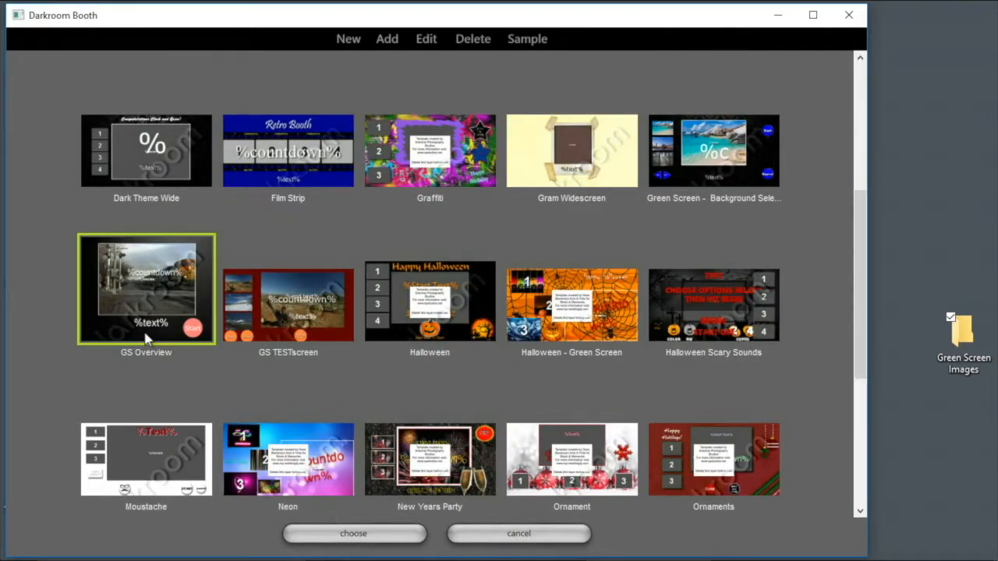
click(379, 535)
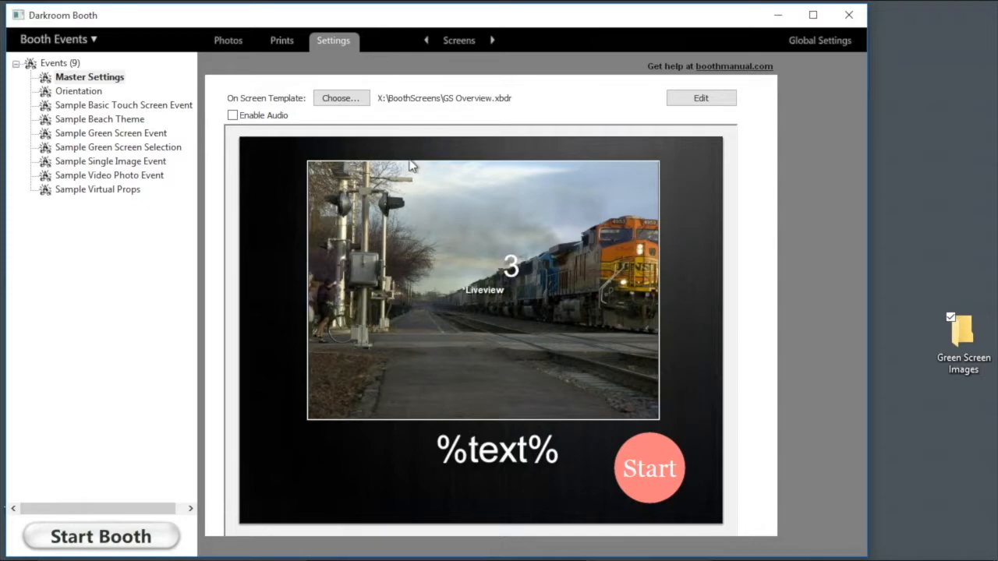
Create a new horizontal 4x6 print template at 300 pixels per inch from the main event settings.
click(458, 40)
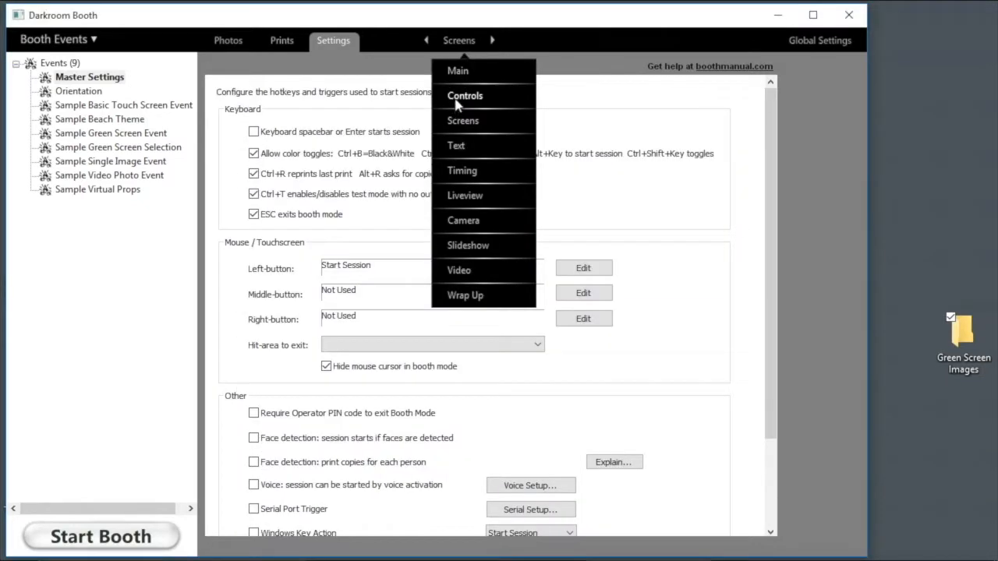
click(458, 72)
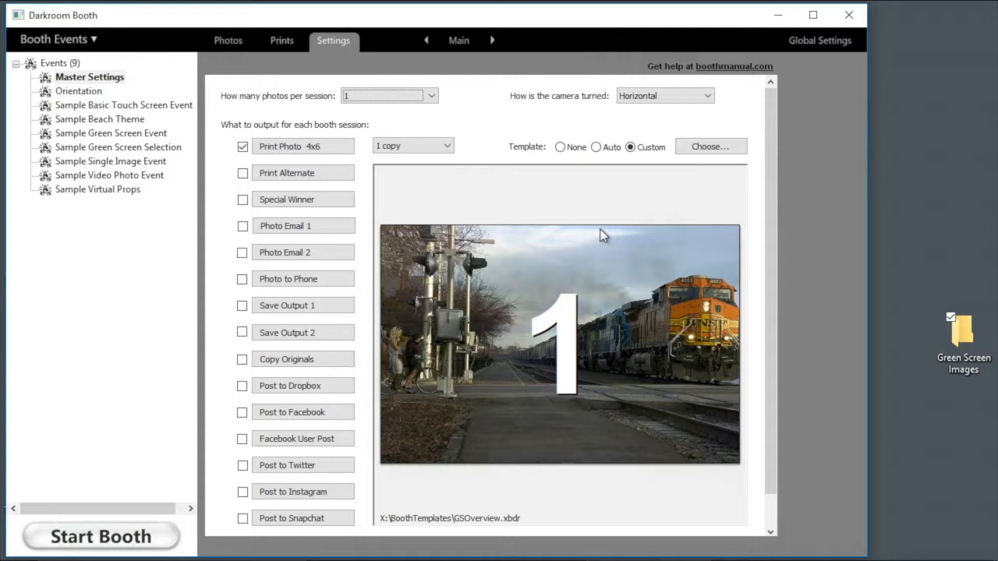
click(710, 148)
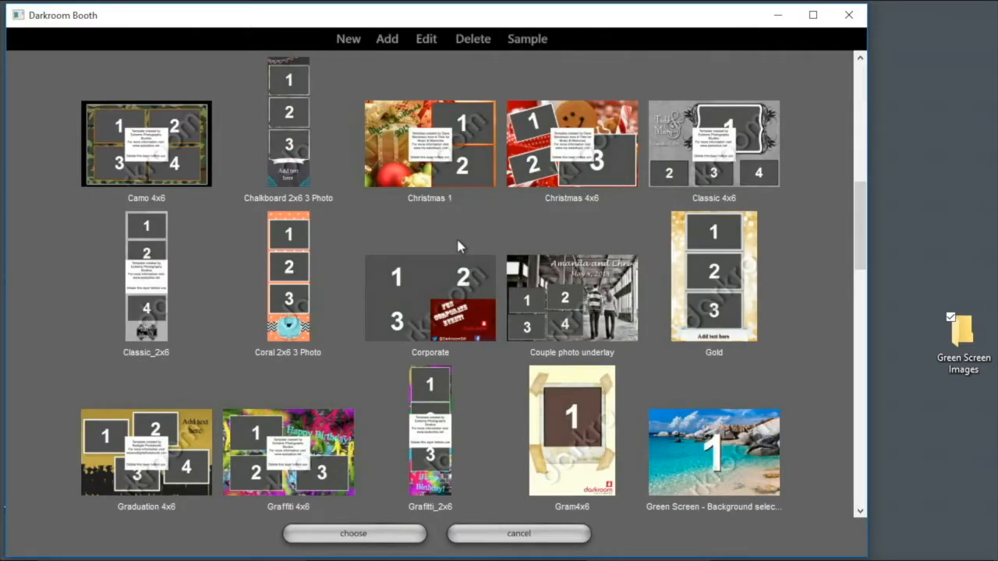
click(349, 41)
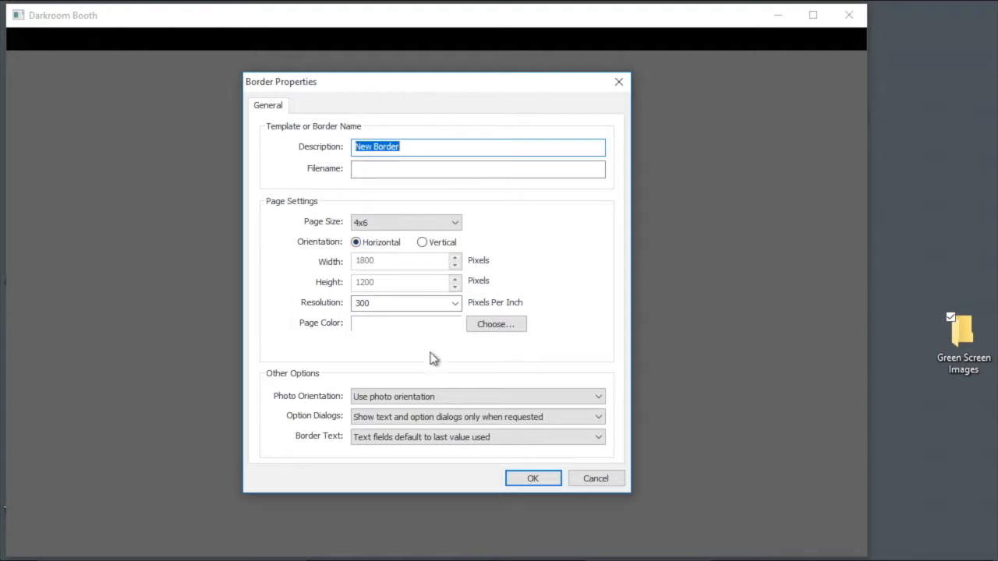
click(533, 479)
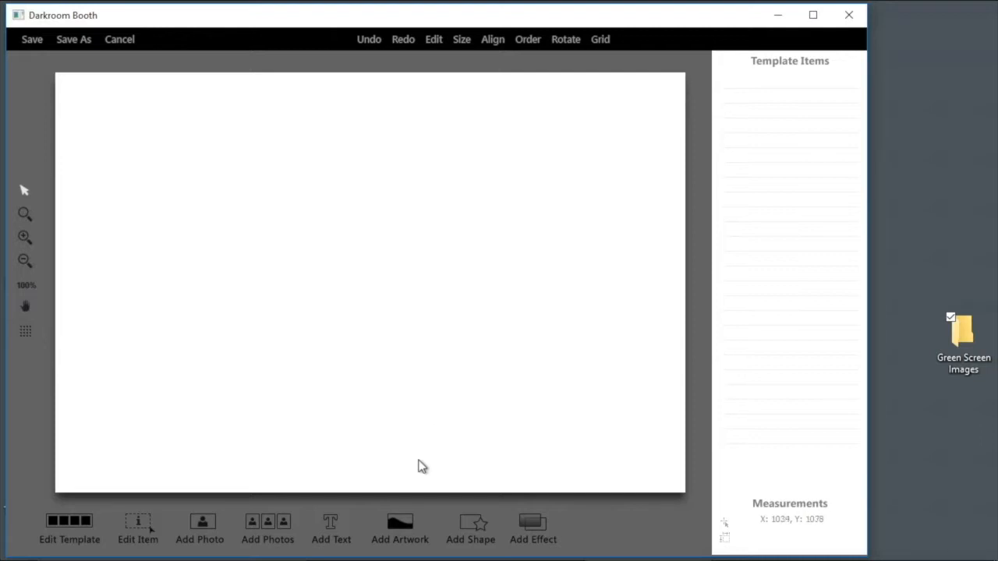
Add _DSC2283.jpg from the desktop's Green Screen Images folder to the blank template as single-graphic background artwork.
click(399, 528)
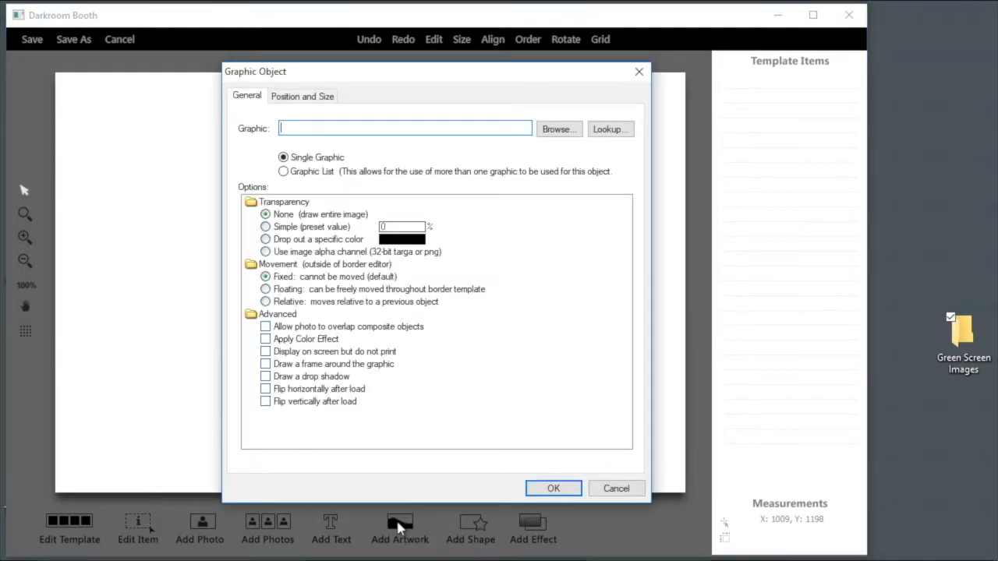
click(563, 131)
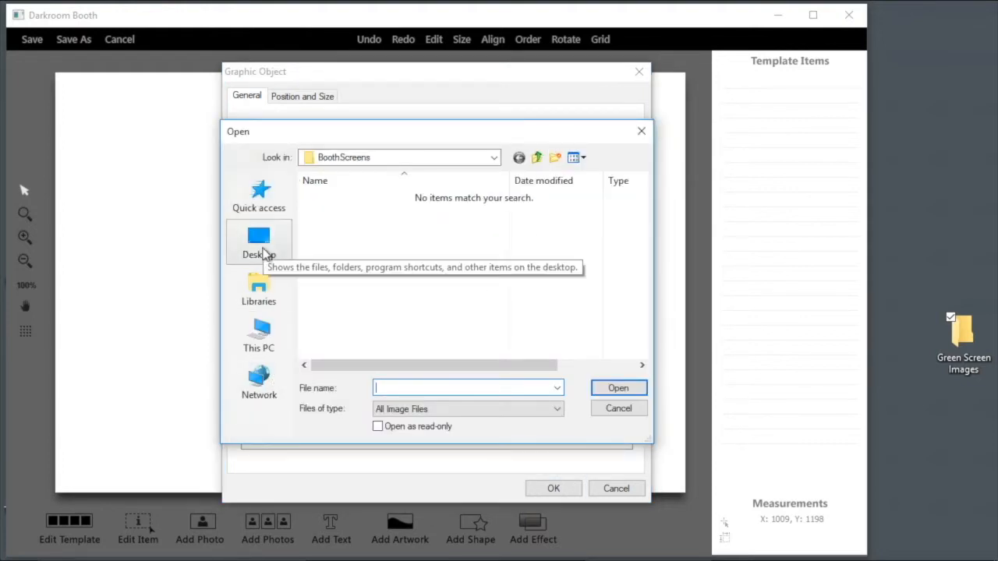
click(263, 251)
drag(642, 216, 642, 328)
double_click(328, 311)
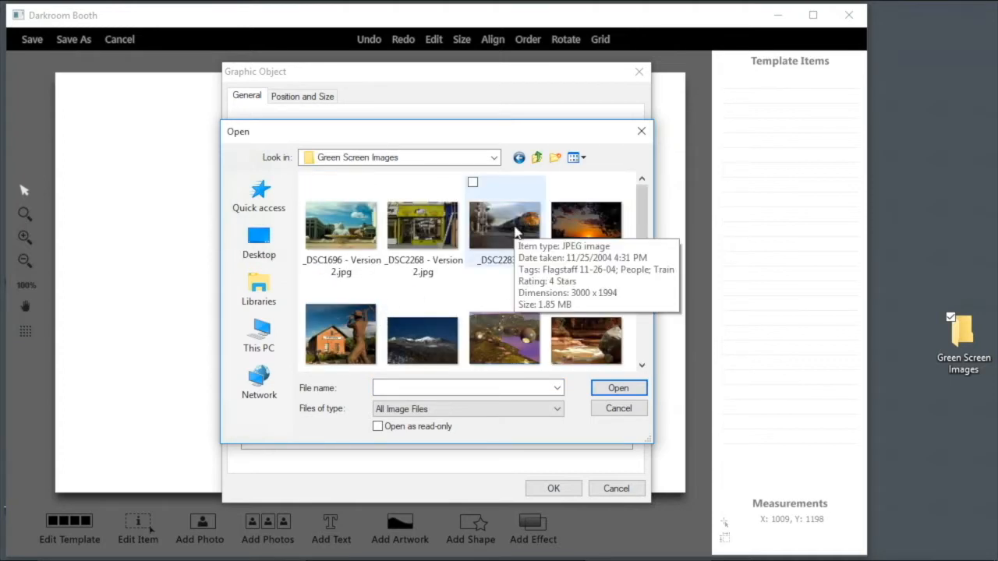
click(515, 231)
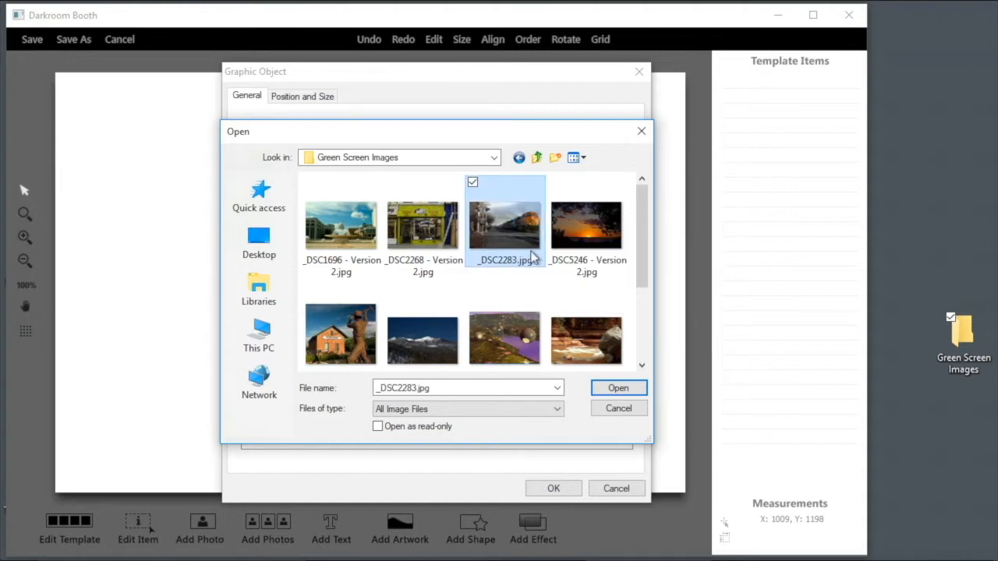
click(618, 388)
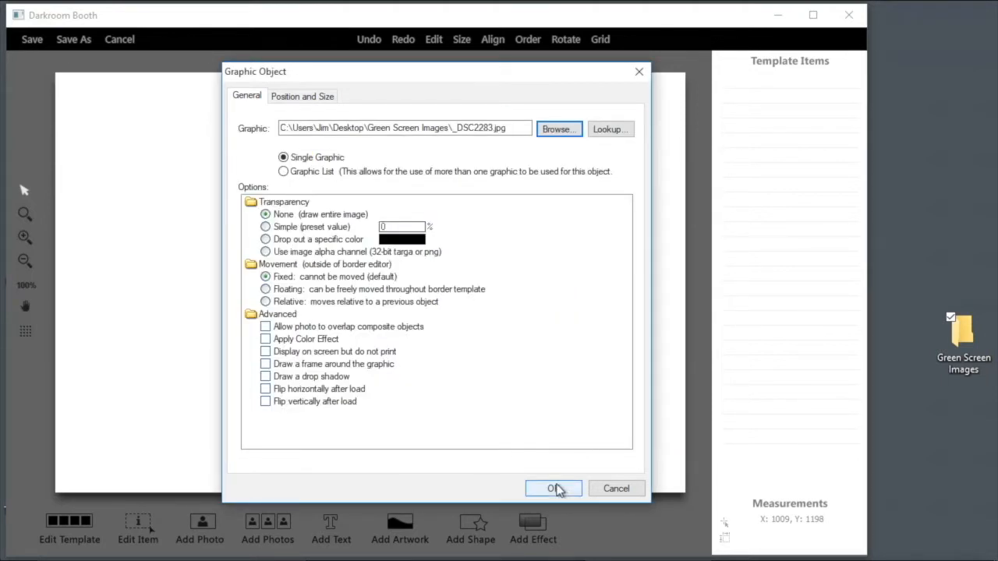
click(555, 489)
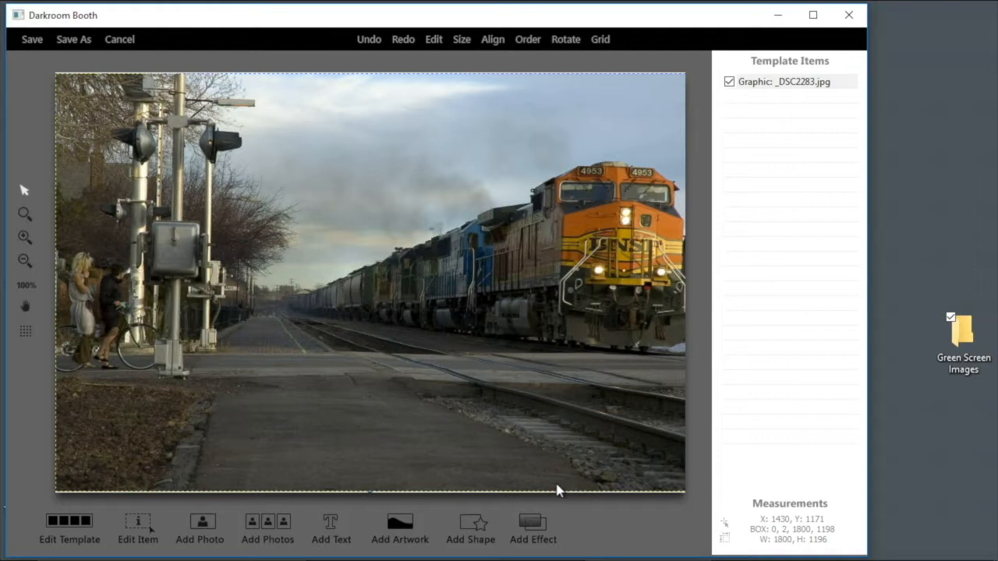
Add the Photo1 photo object over the background with chroma-key transparency.
click(204, 529)
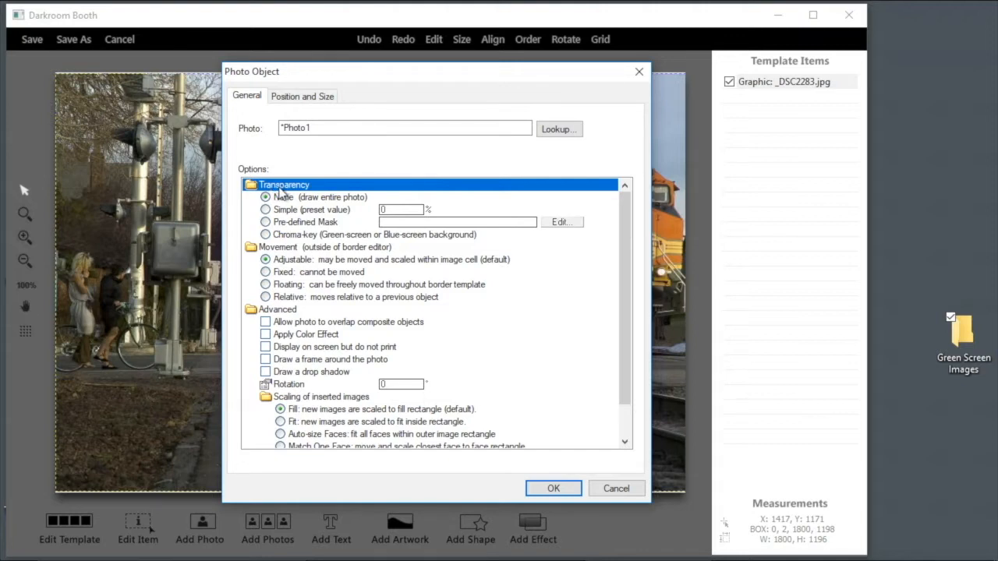
click(265, 235)
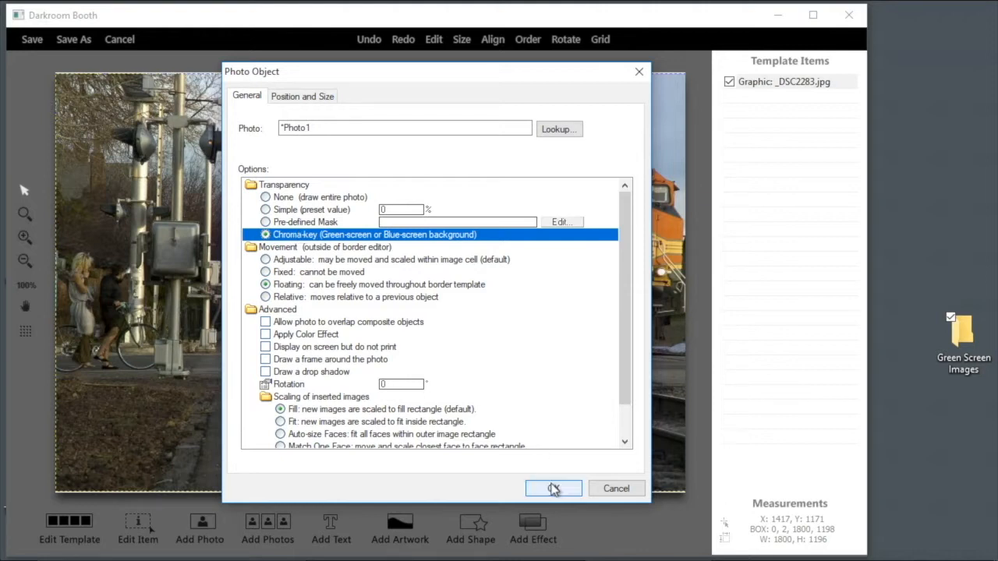
click(554, 489)
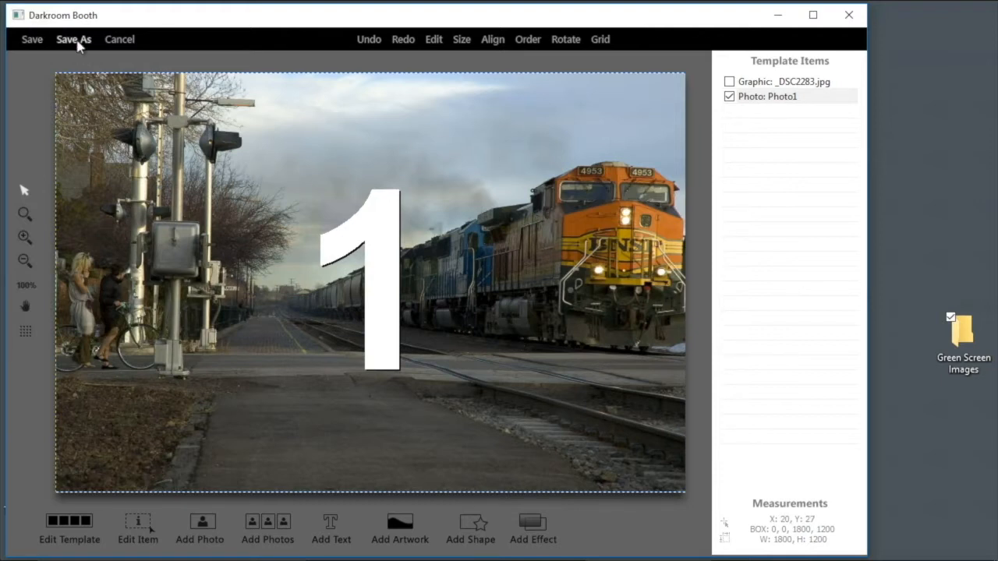
Save the print template as New GS Train and choose it as the 4x6 print's custom template.
click(78, 45)
text(N)
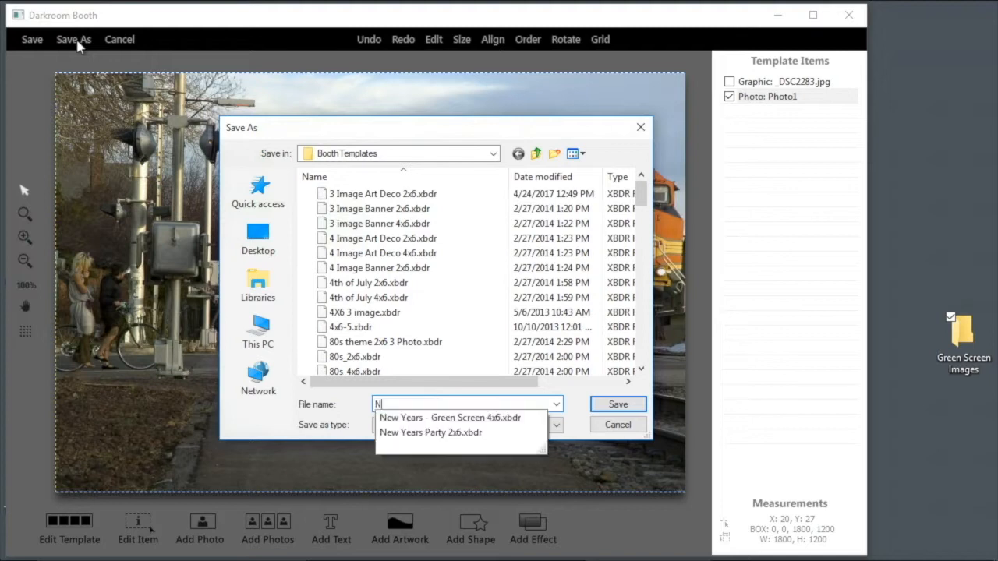
text(ew G)
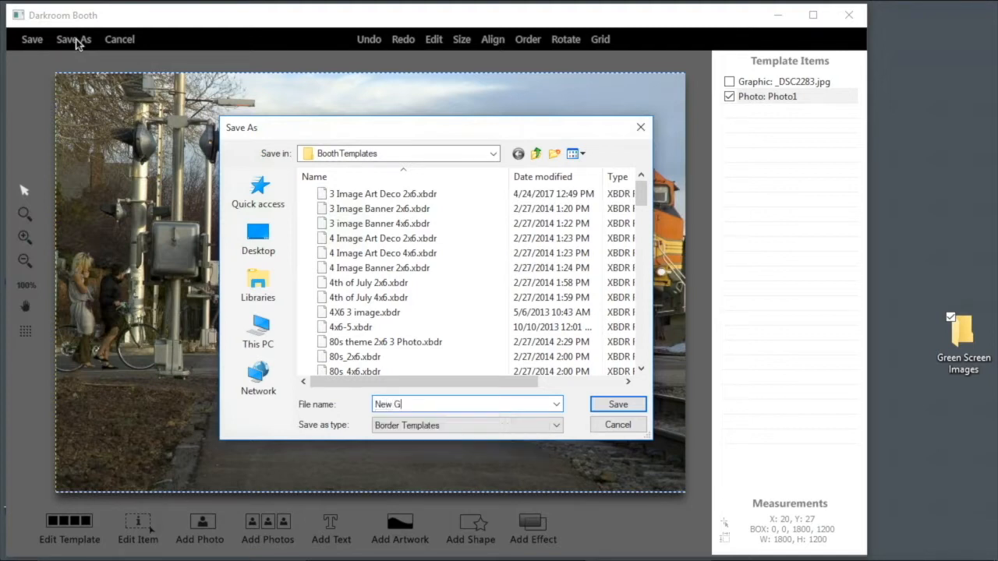
text(S Train)
click(619, 404)
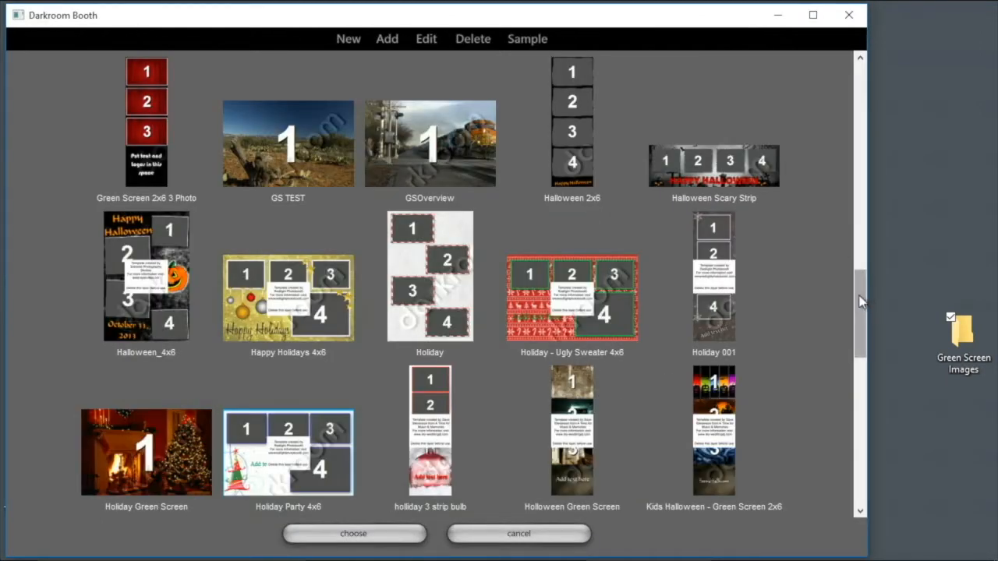
drag(861, 299, 857, 354)
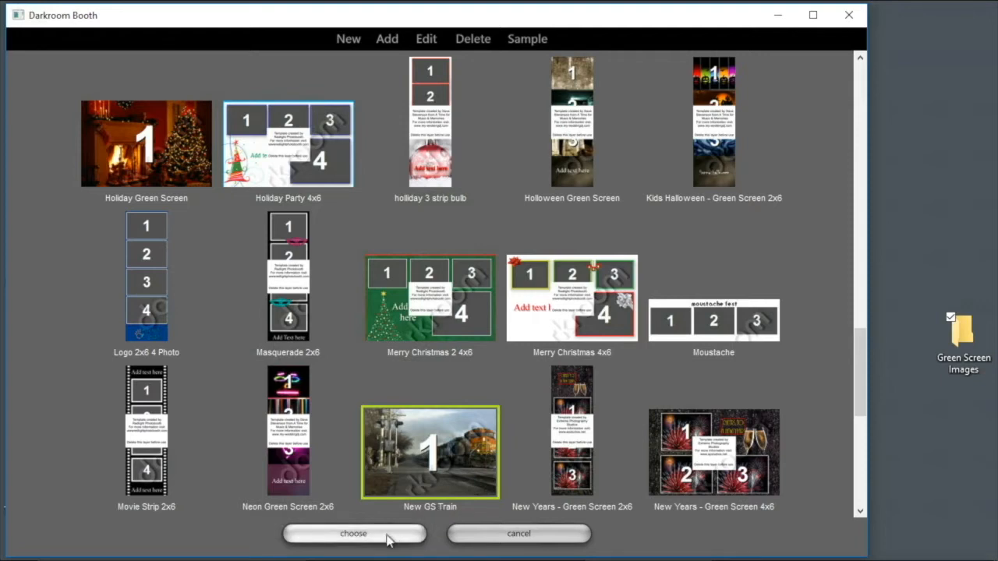
click(387, 535)
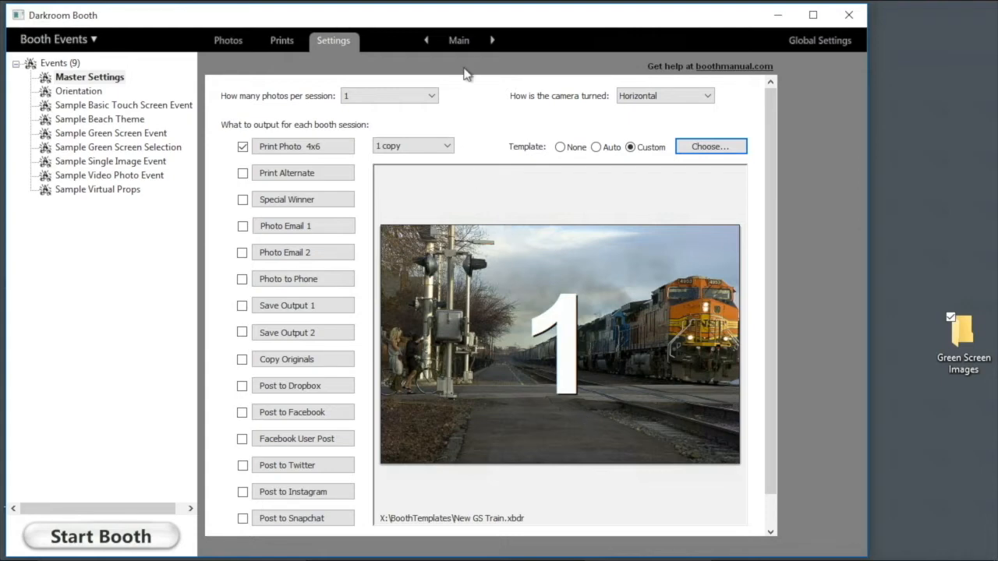
Review the live view object's transparency options in the GS Overview screen template without changes, and return to the main event settings.
click(460, 44)
click(468, 124)
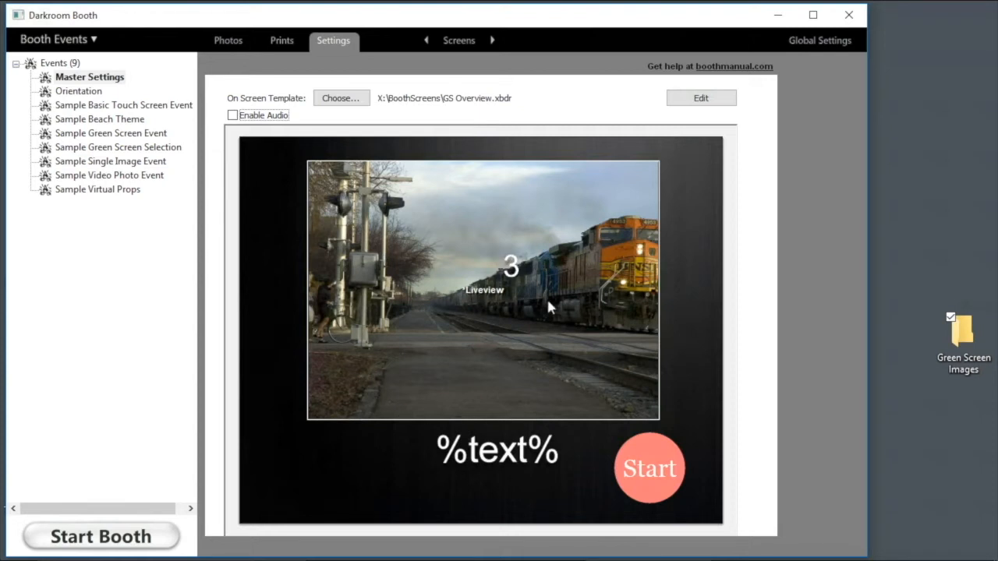
click(701, 99)
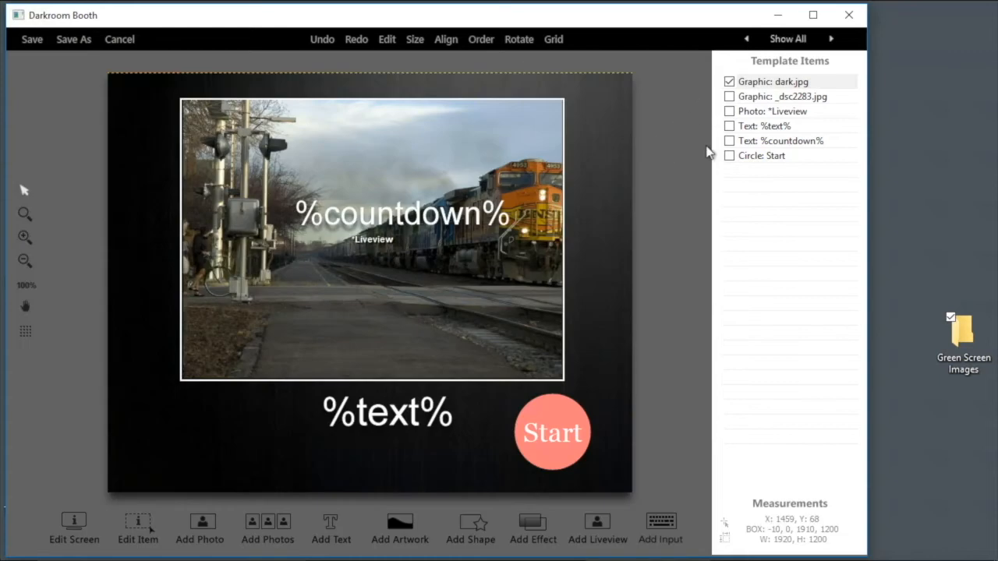
double_click(789, 112)
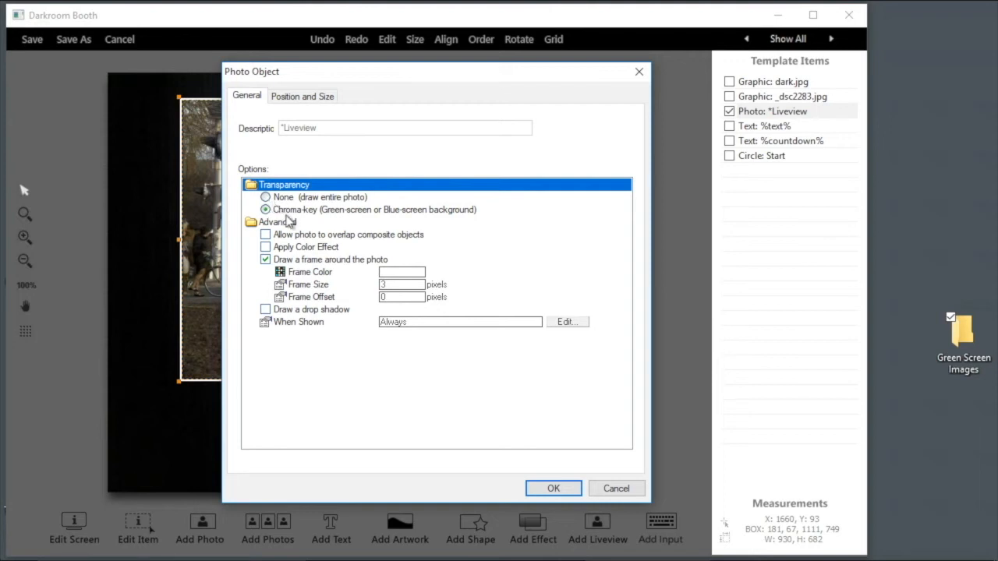
click(616, 489)
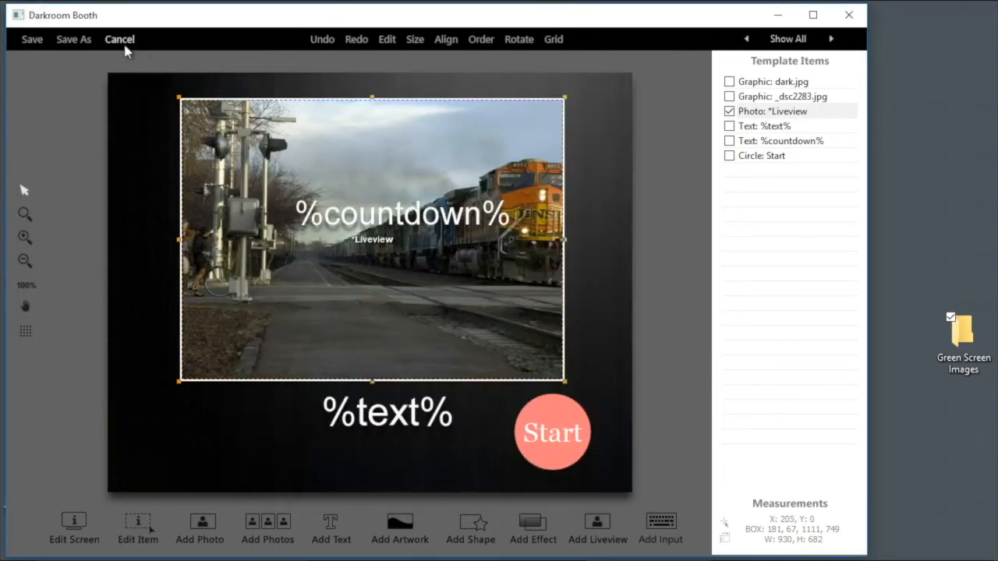
click(120, 40)
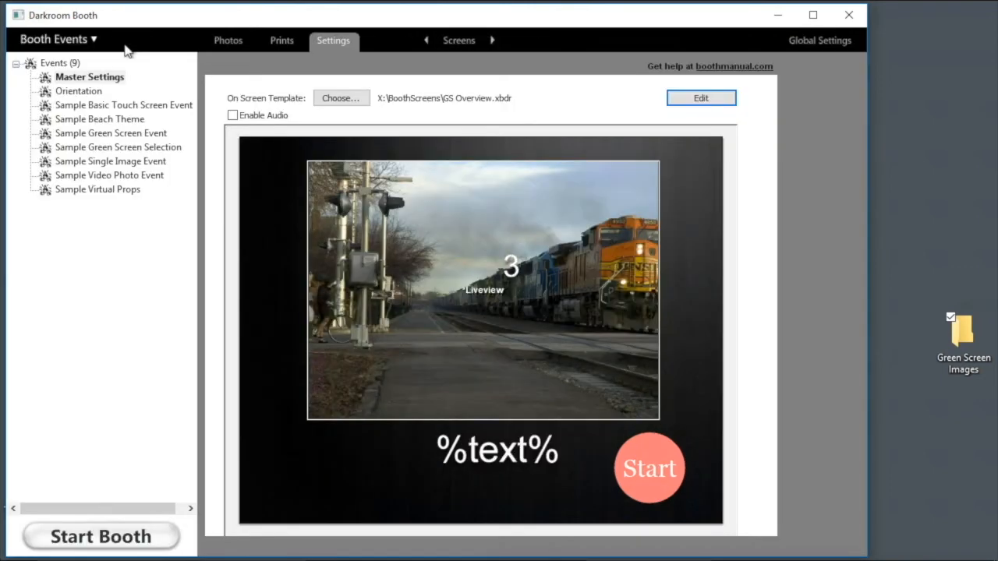
click(457, 43)
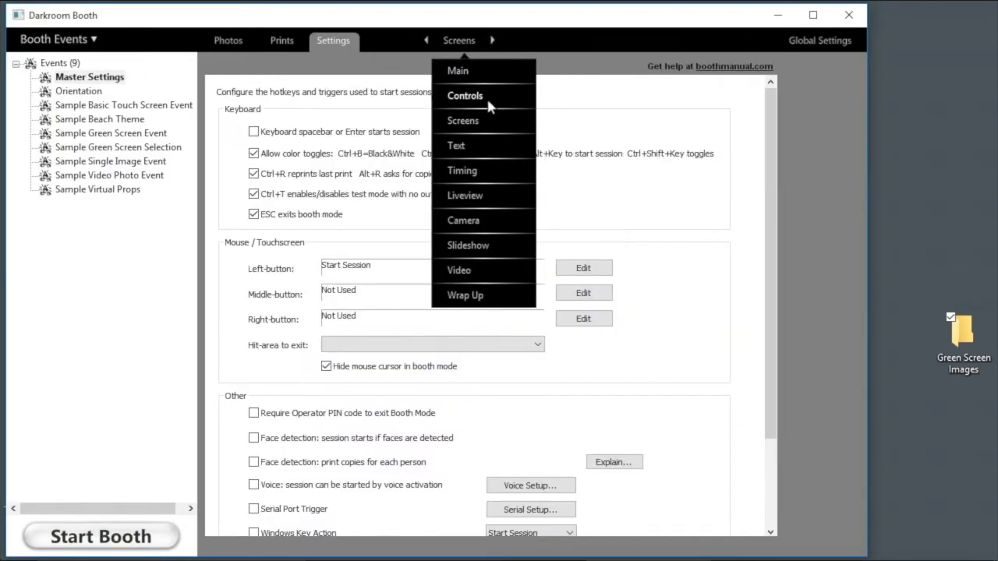
click(470, 73)
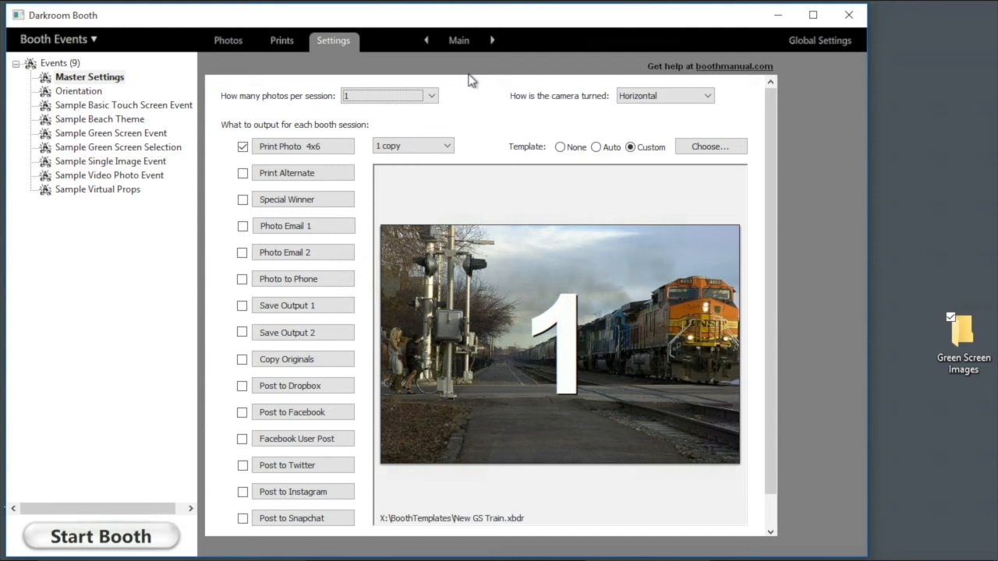